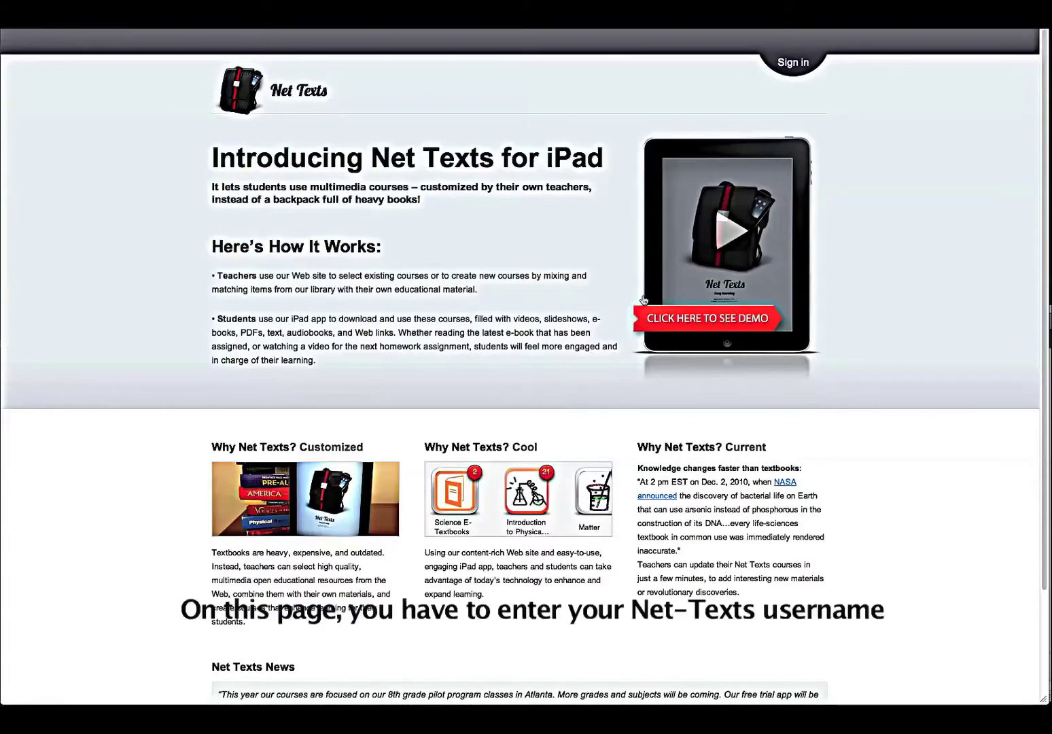
# Step: Follow the Sign in link at the top of the Net Texts homepage
pyautogui.click(794, 65)
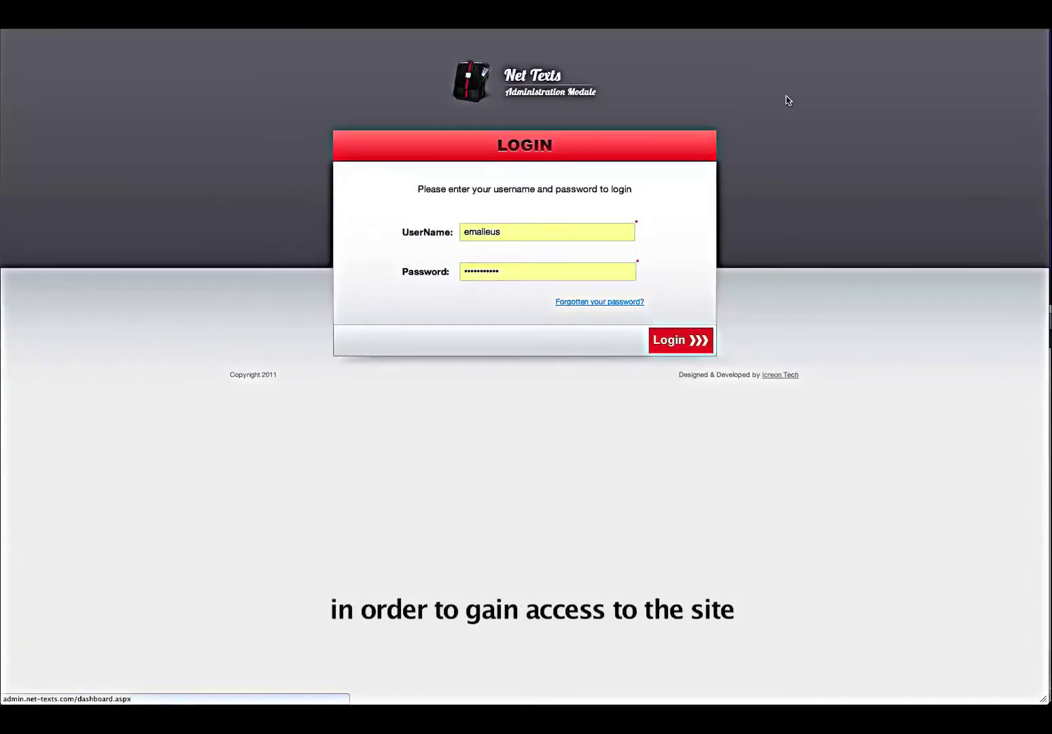
# Step: Log in with the prefilled username and password to reach the Dashboard
pyautogui.click(522, 232)
pyautogui.click(518, 272)
pyautogui.press('Return')
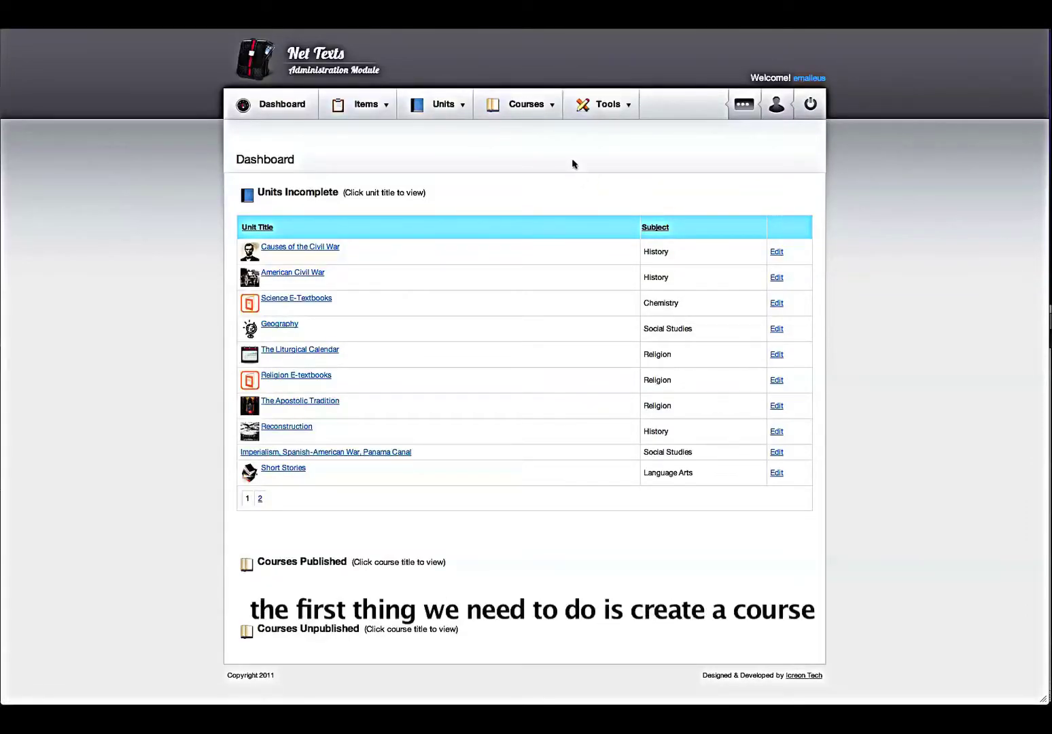
pyautogui.moveTo(537, 105)
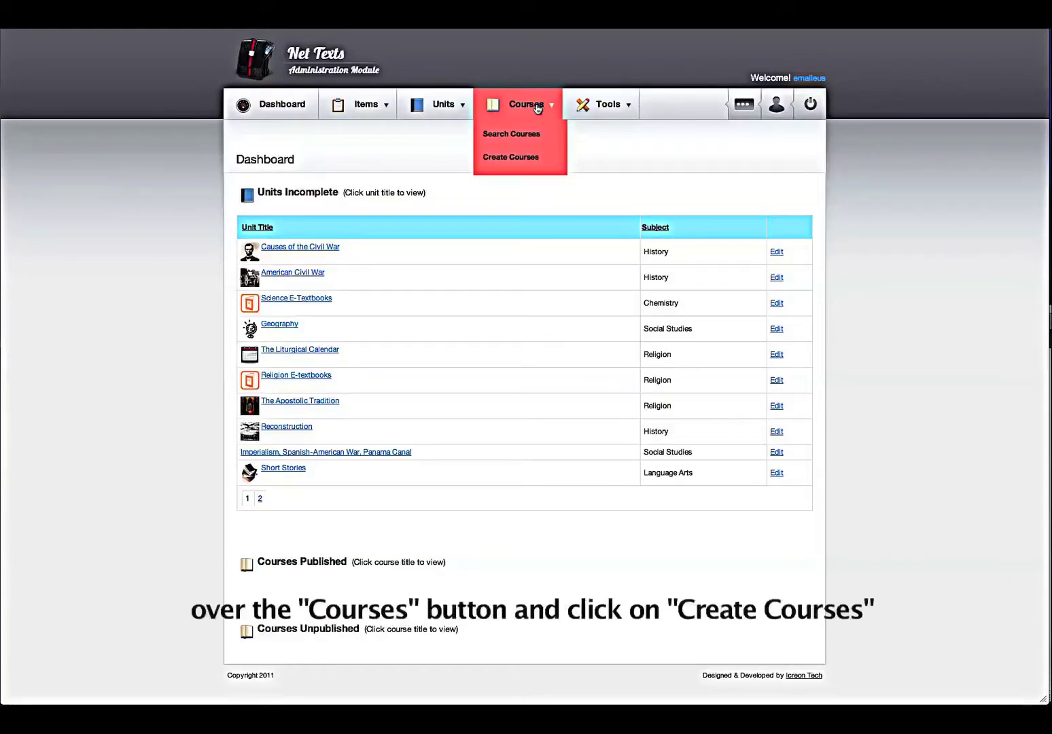
# Step: Start a new course titled '8th Grade US History' and paste in its description
pyautogui.click(518, 159)
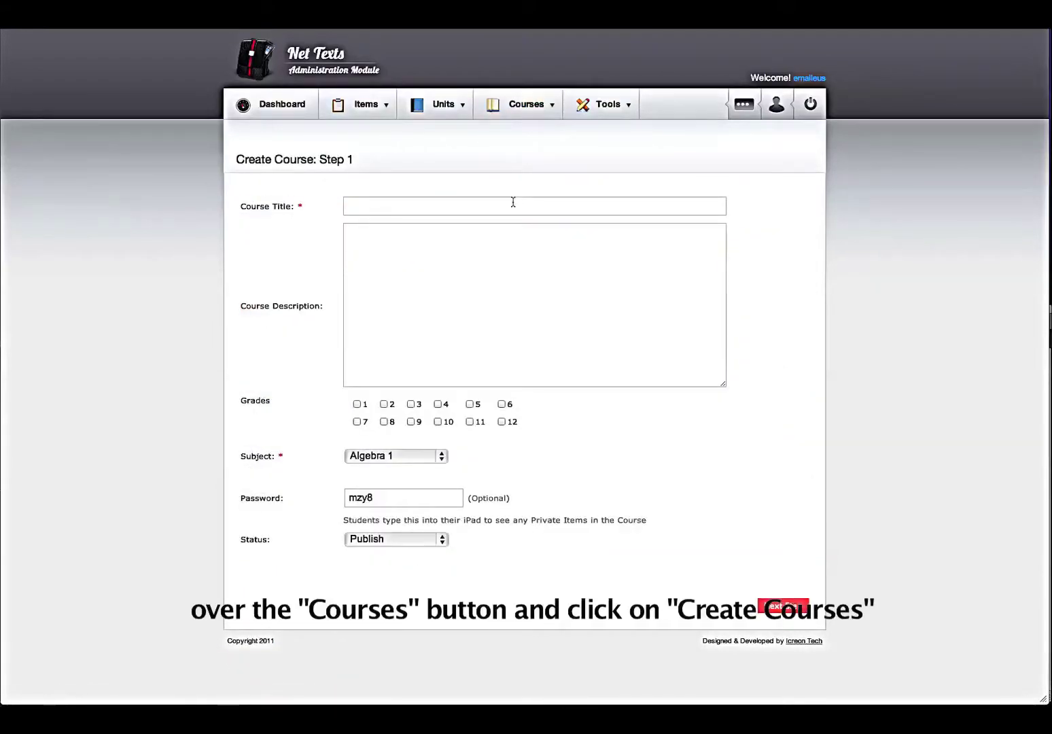
pyautogui.click(514, 206)
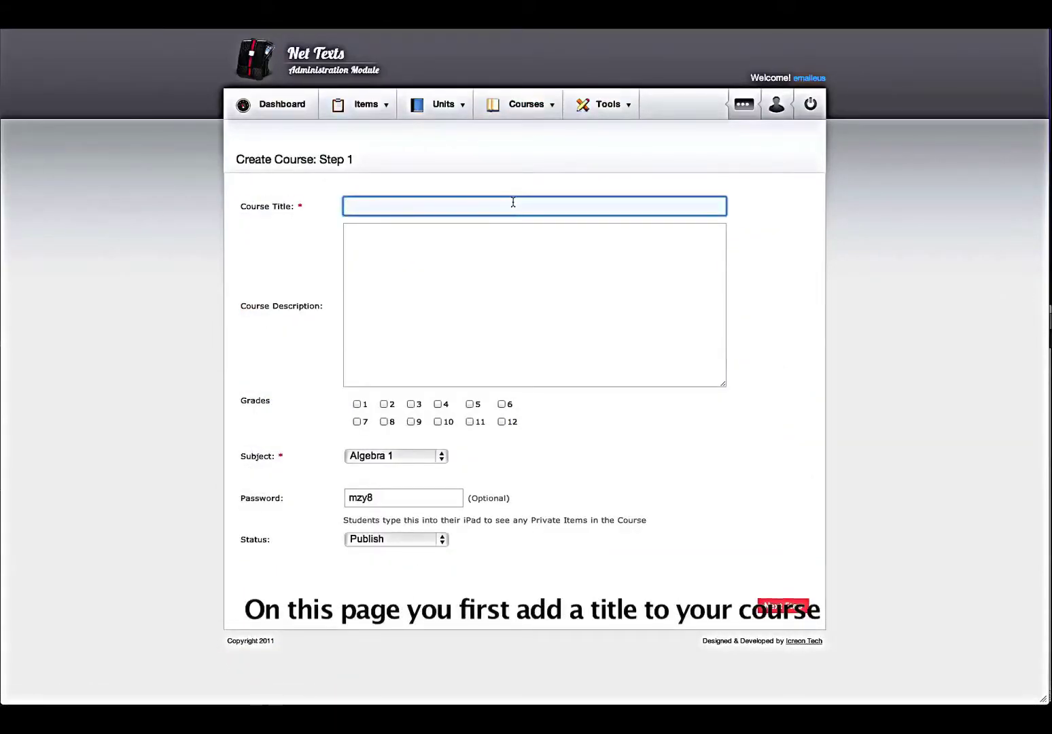
pyautogui.write('8th Grade US ')
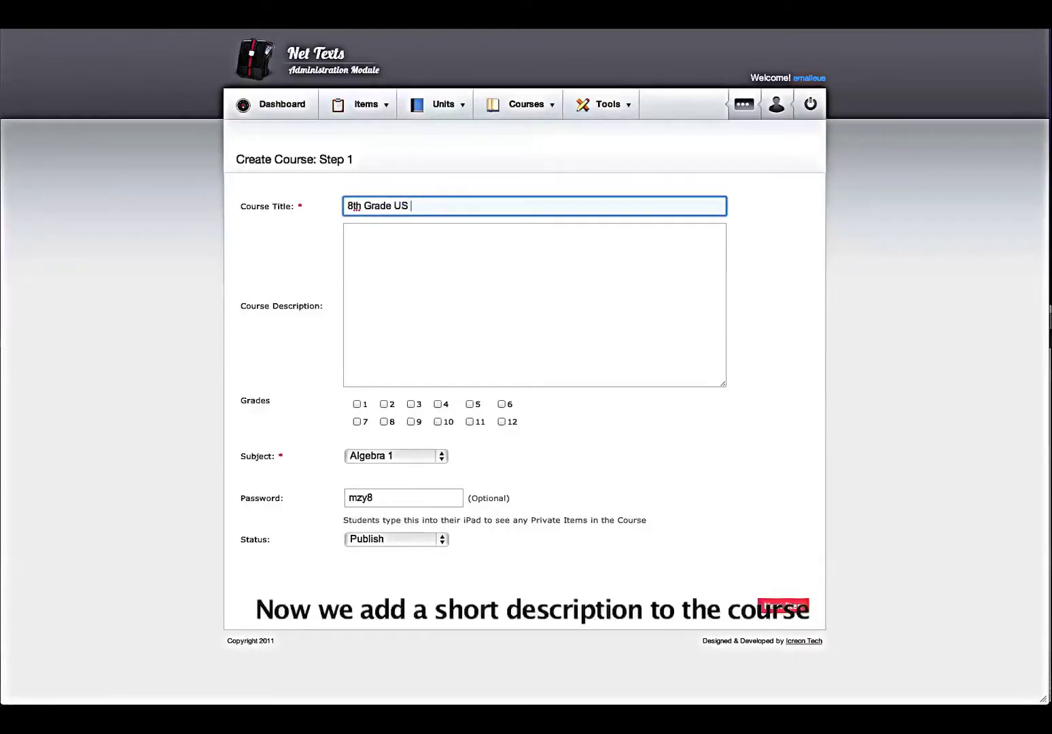
pyautogui.write('History')
pyautogui.click(348, 233)
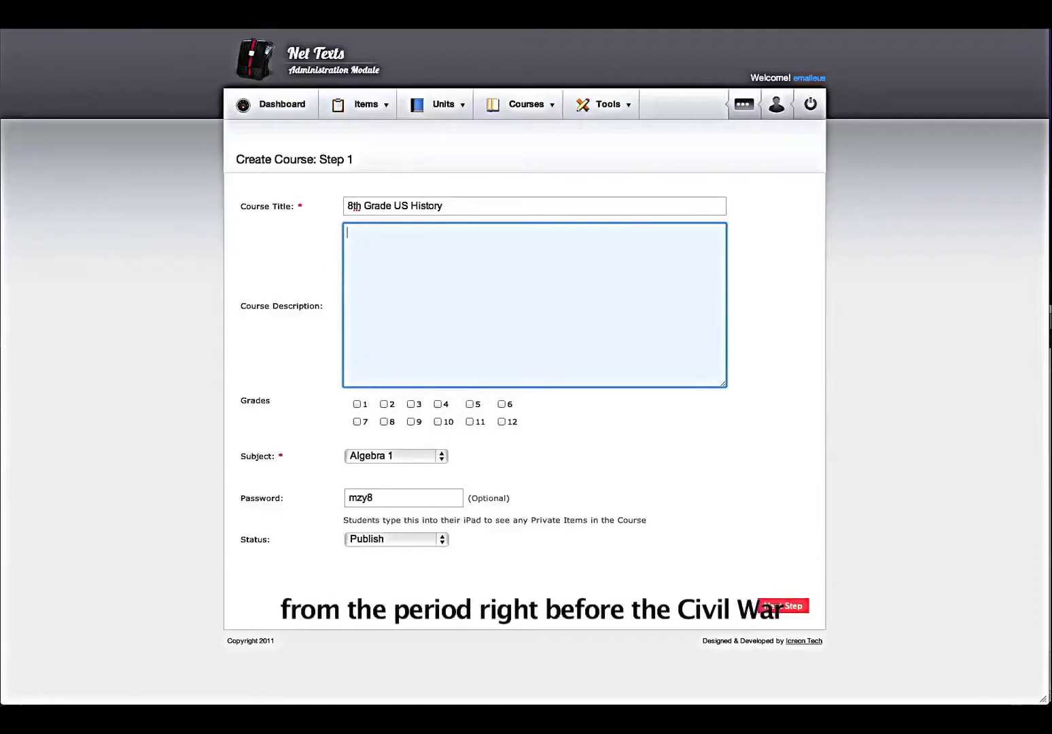
pyautogui.write('This course covers American history from the period right before the Civil War through the end of World War II."')
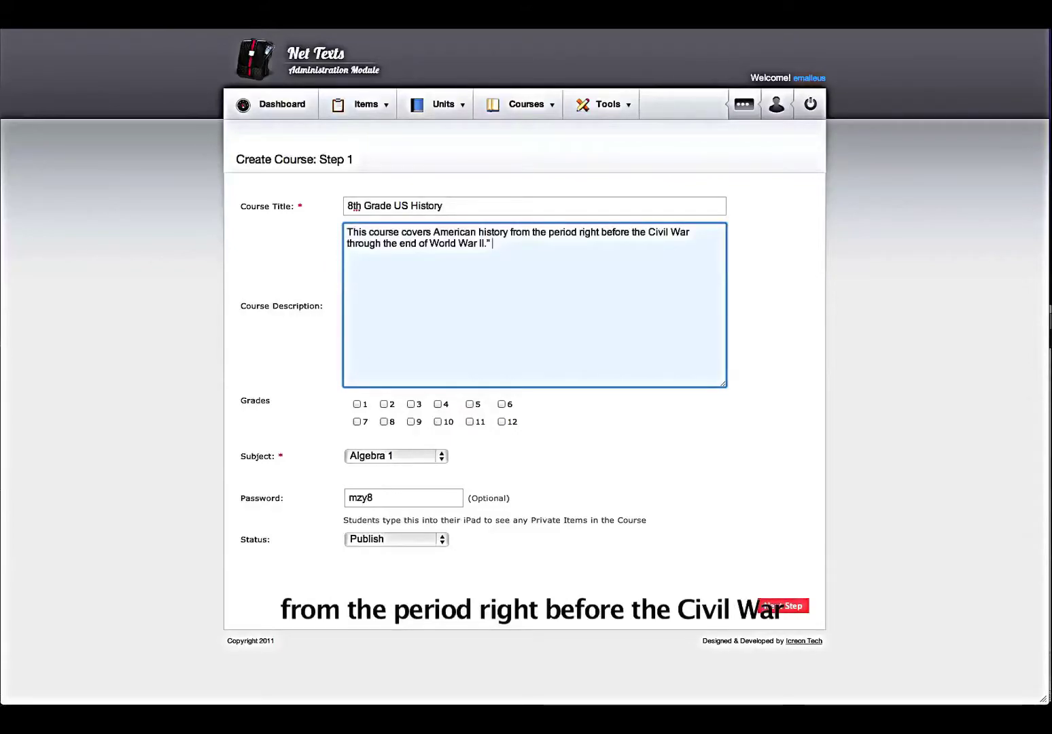
pyautogui.press('BackSpace')
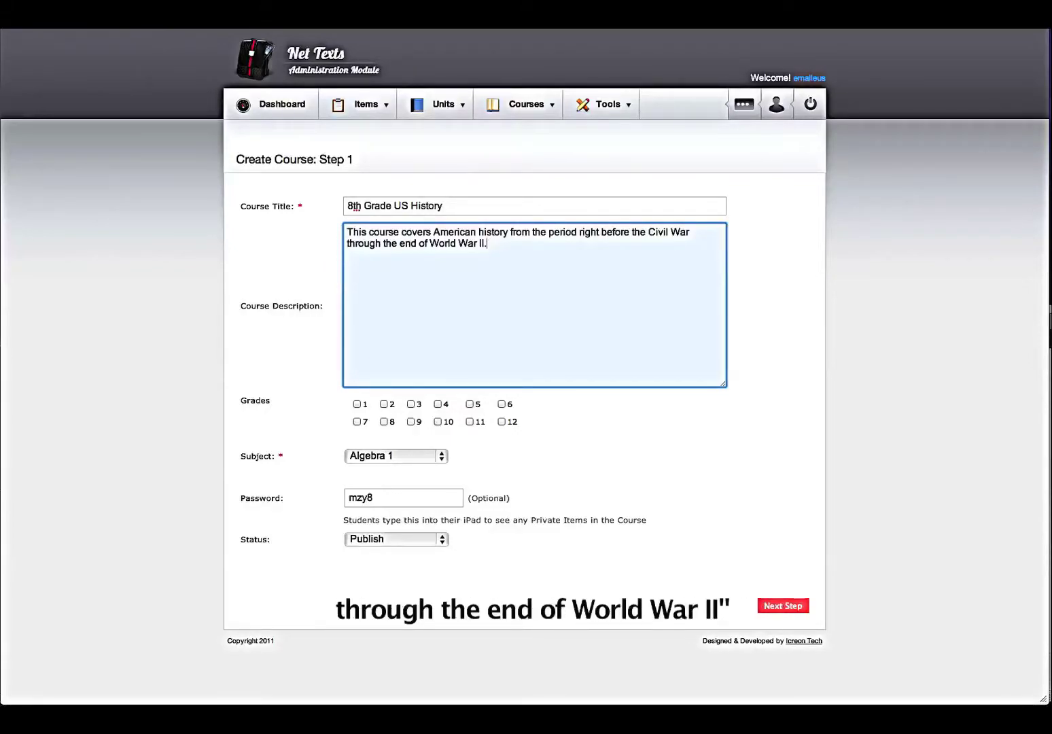
# Step: Mark the course for grade 8 with History as its subject
pyautogui.click(384, 422)
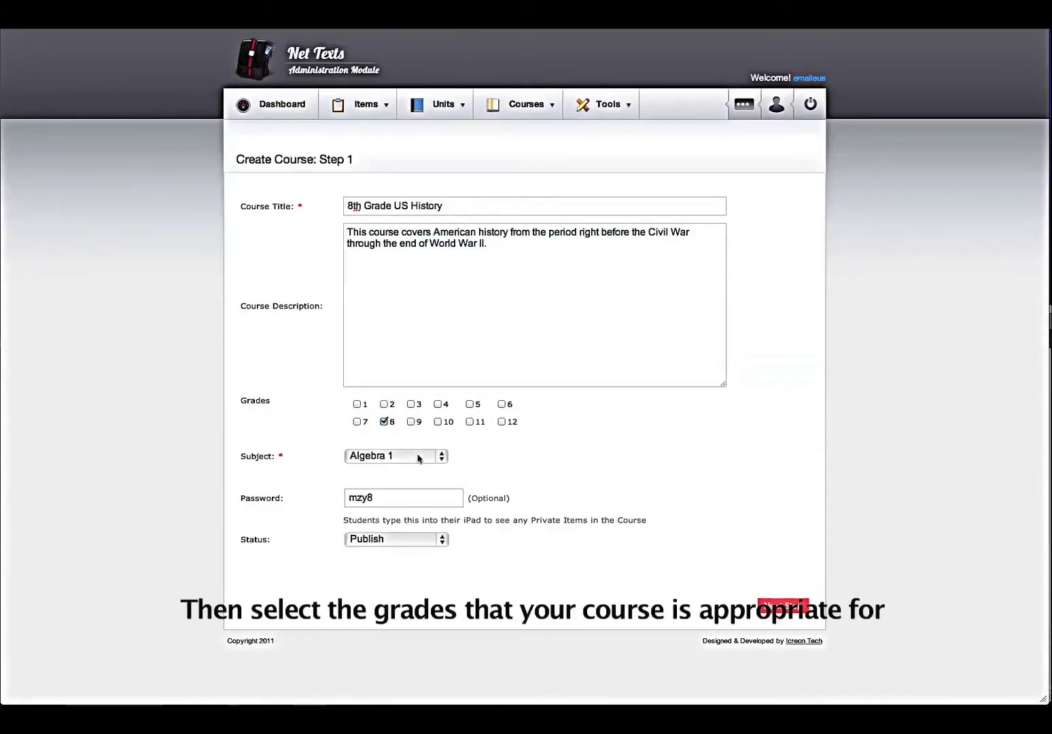
pyautogui.click(439, 458)
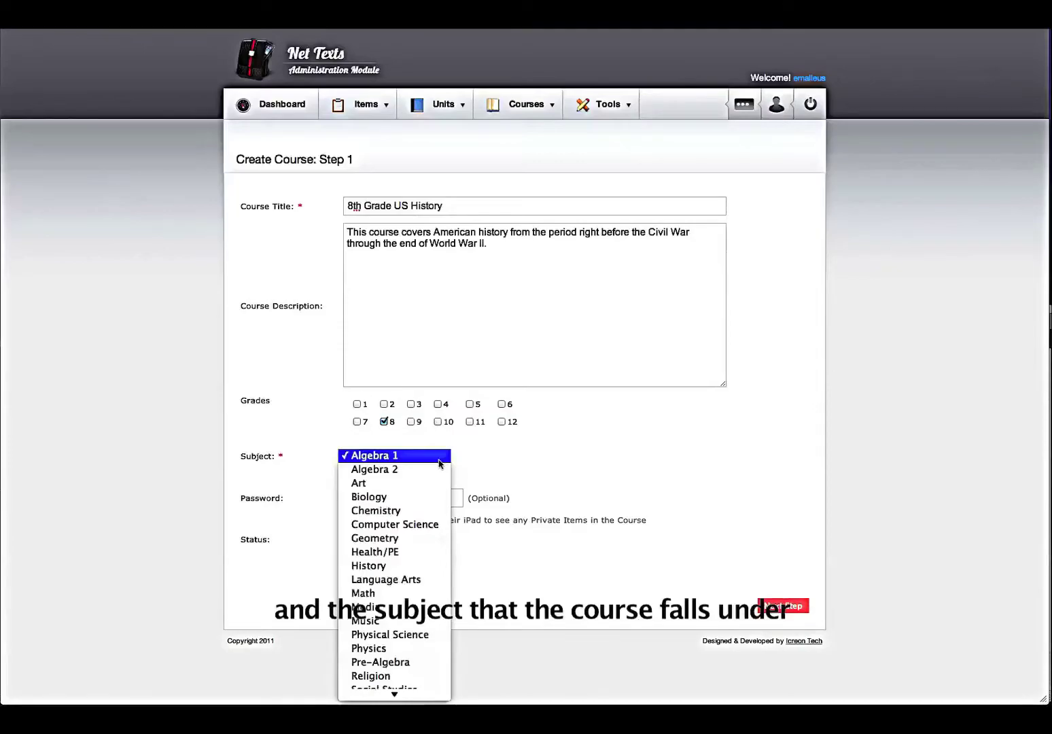
pyautogui.click(386, 564)
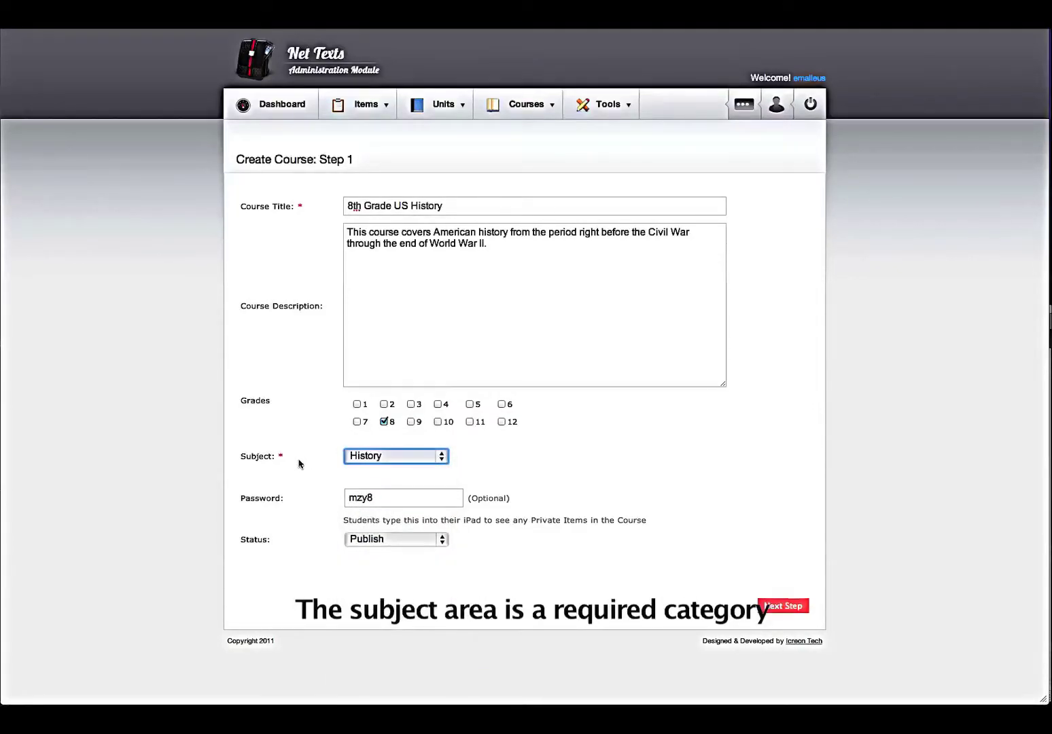
pyautogui.click(325, 491)
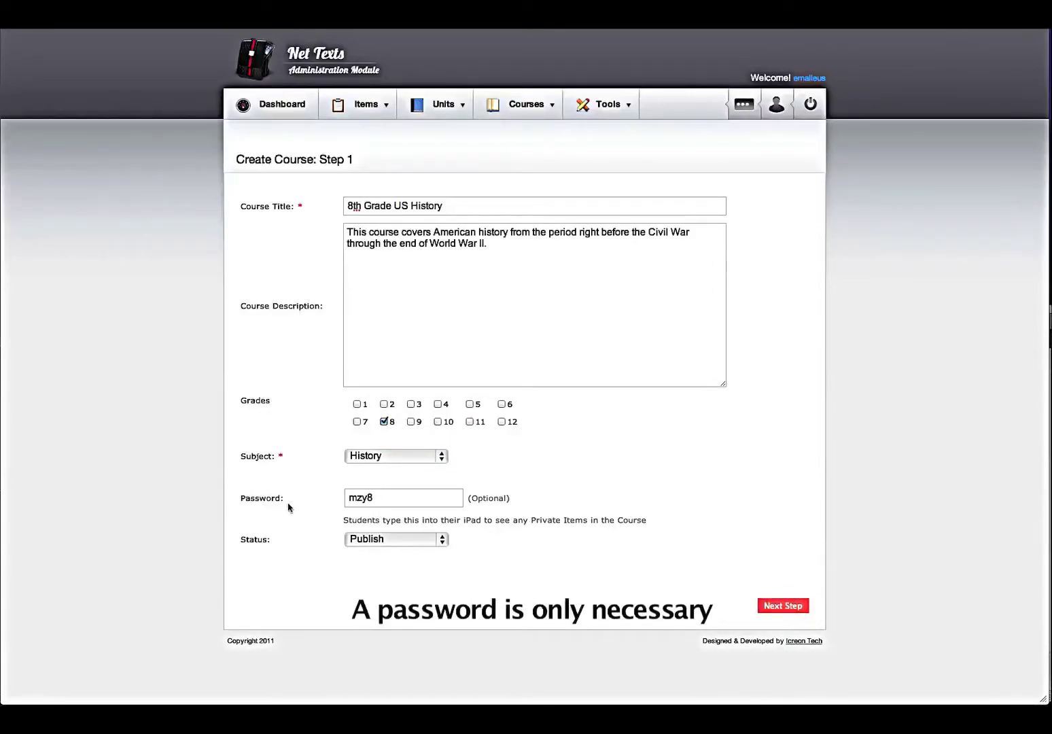
# Step: Clear the course password and set its status to Keep Unpublished
pyautogui.click(402, 499)
pyautogui.doubleClick(403, 500)
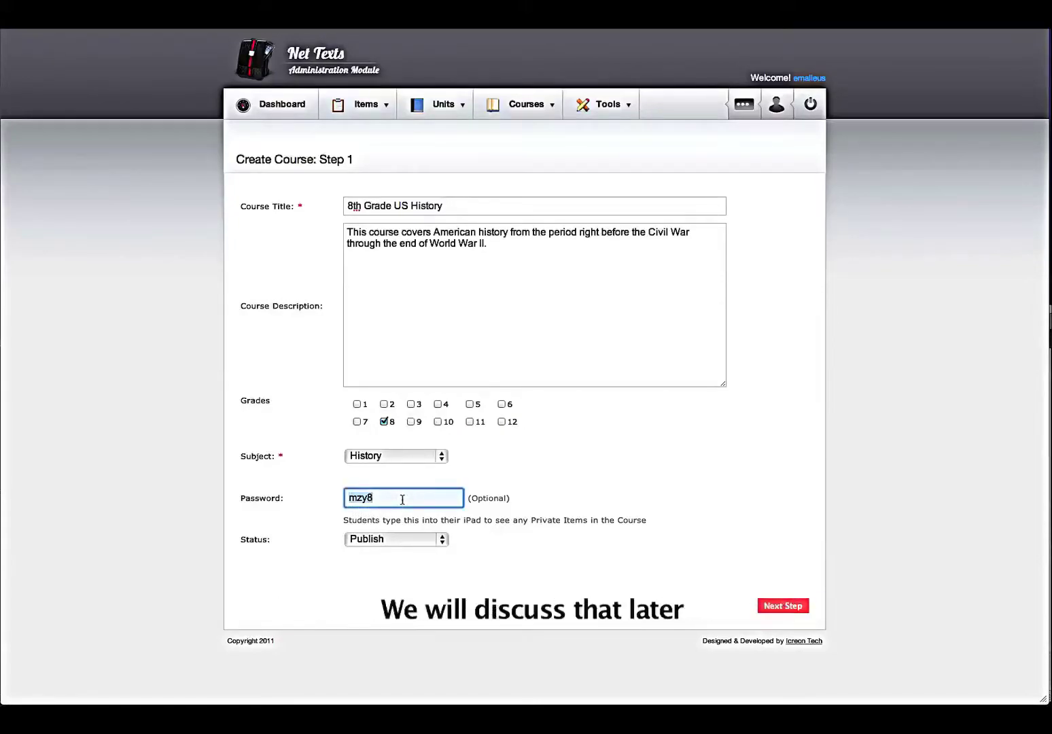
pyautogui.press('BackSpace')
pyautogui.click(511, 501)
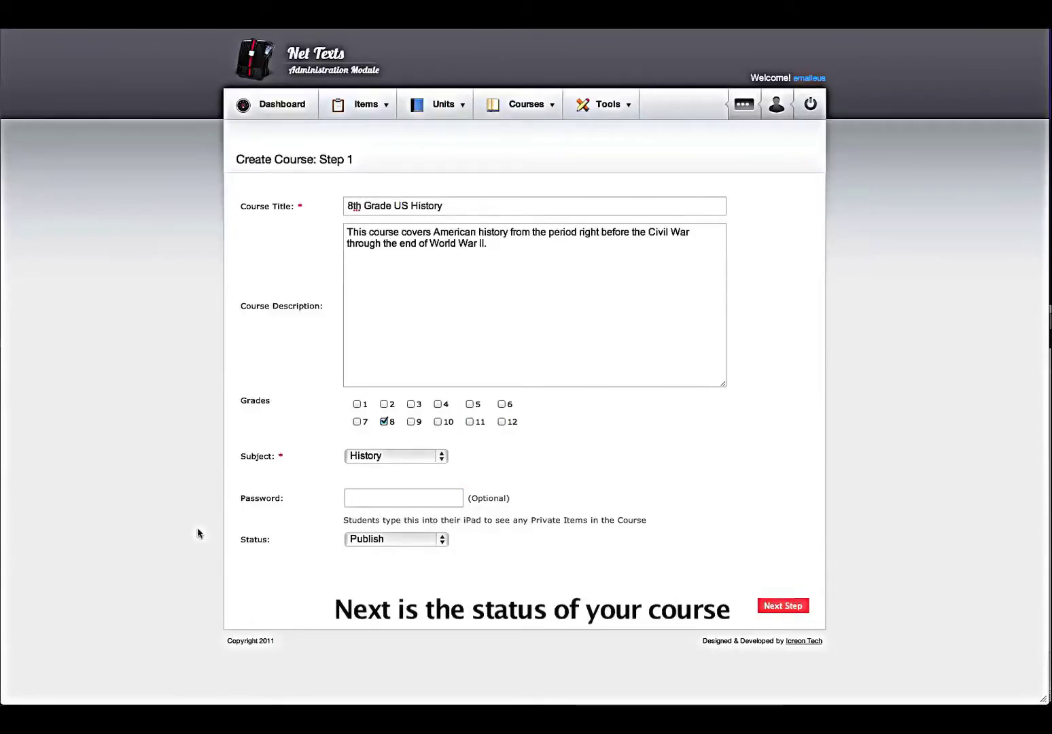
pyautogui.click(443, 540)
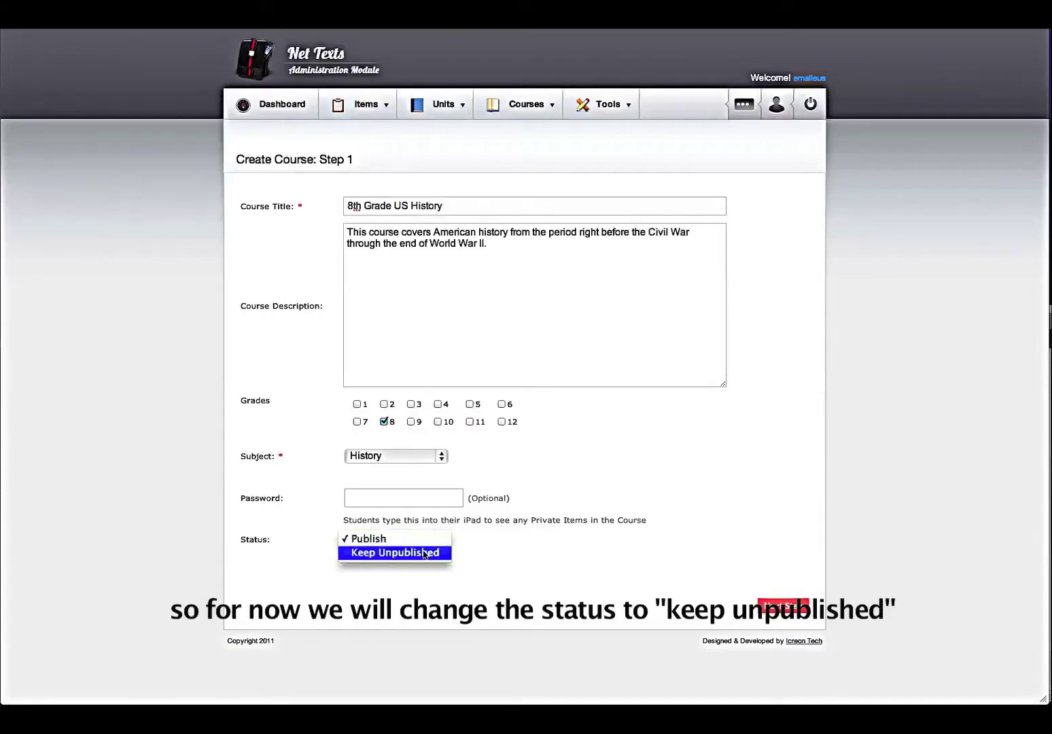
pyautogui.click(422, 553)
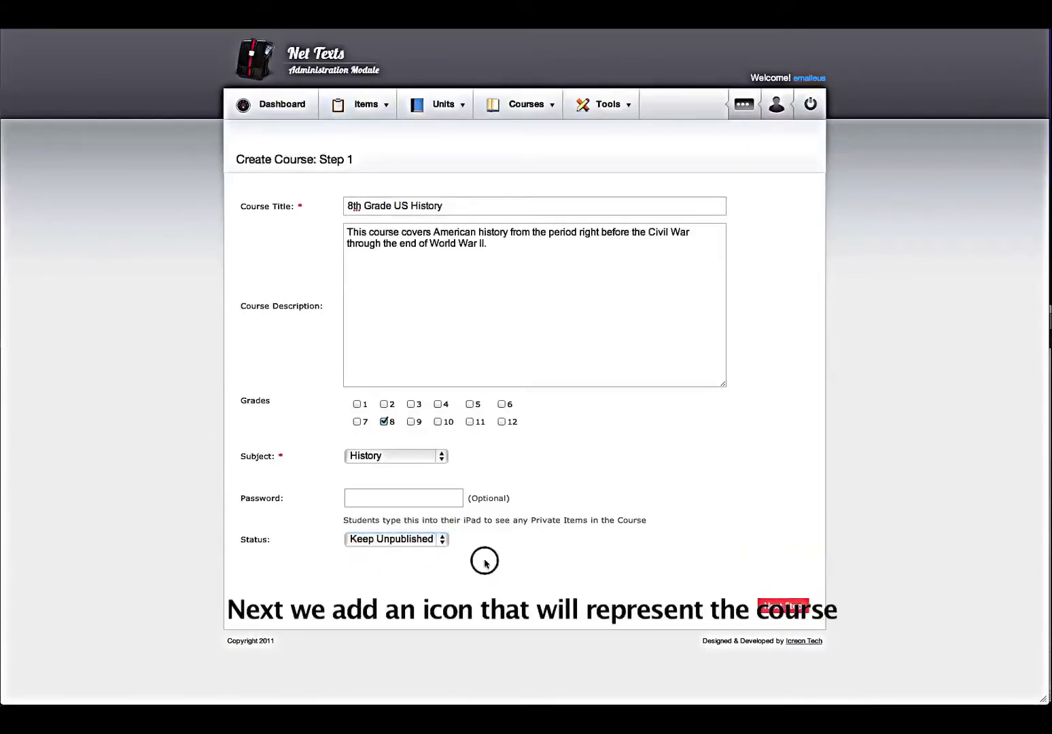
# Step: Load american_flag_clipart_1.gif as the course icon and crop it to the flag area
pyautogui.click(779, 612)
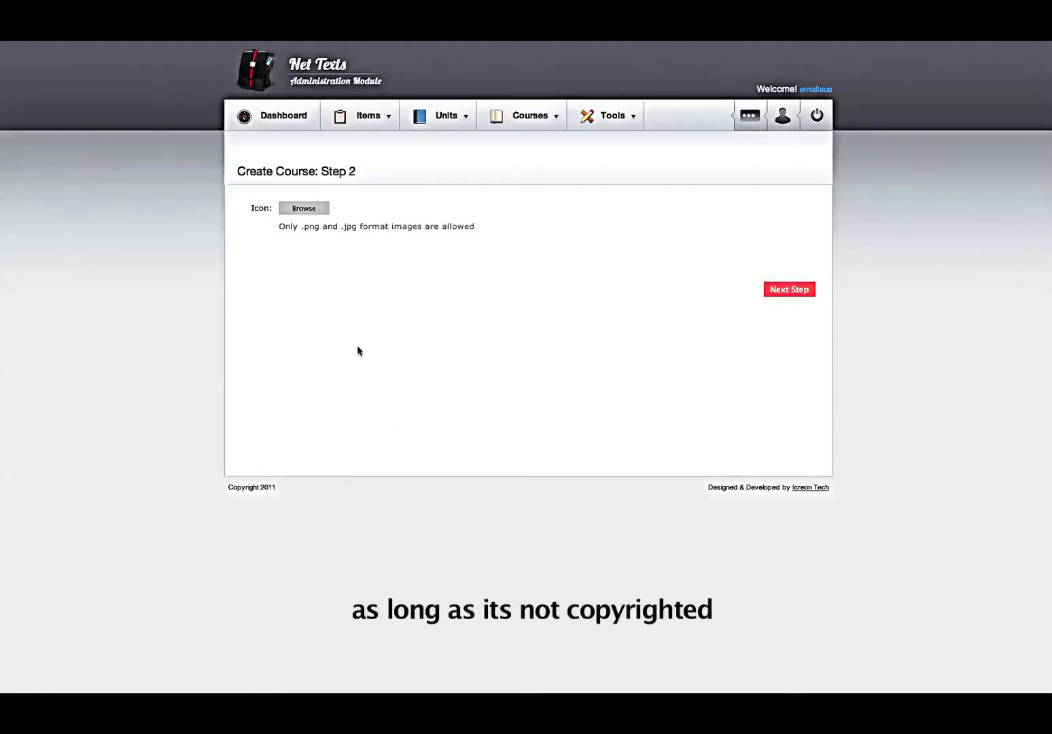
pyautogui.click(316, 208)
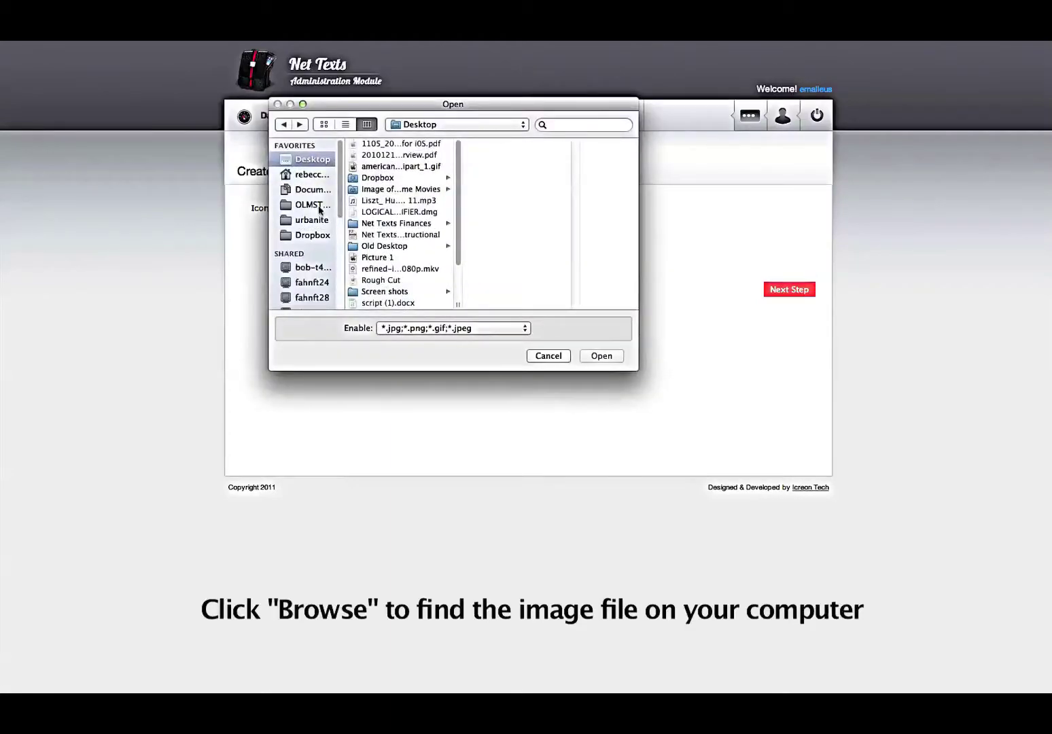
pyautogui.click(386, 168)
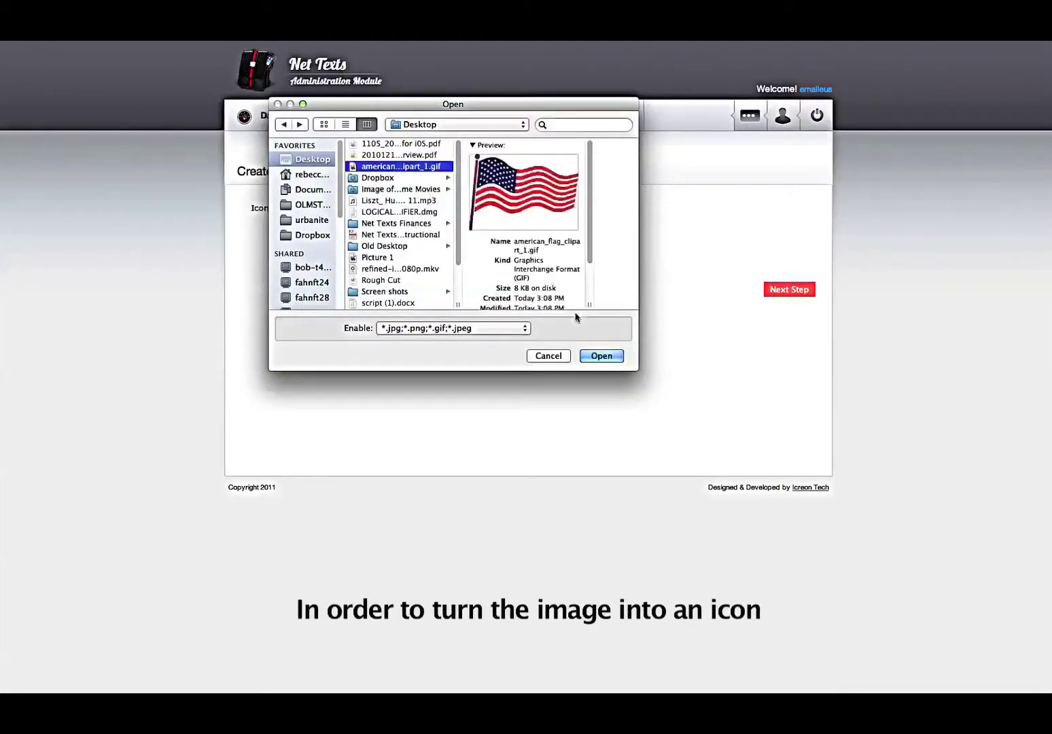
pyautogui.click(596, 357)
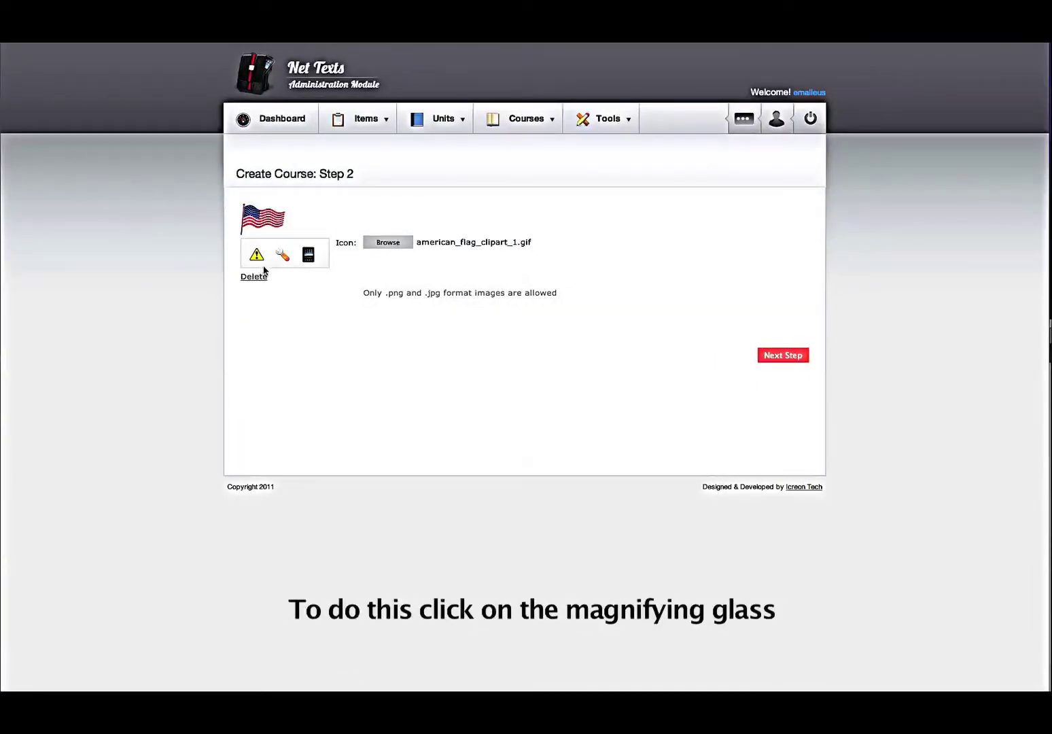
pyautogui.click(285, 257)
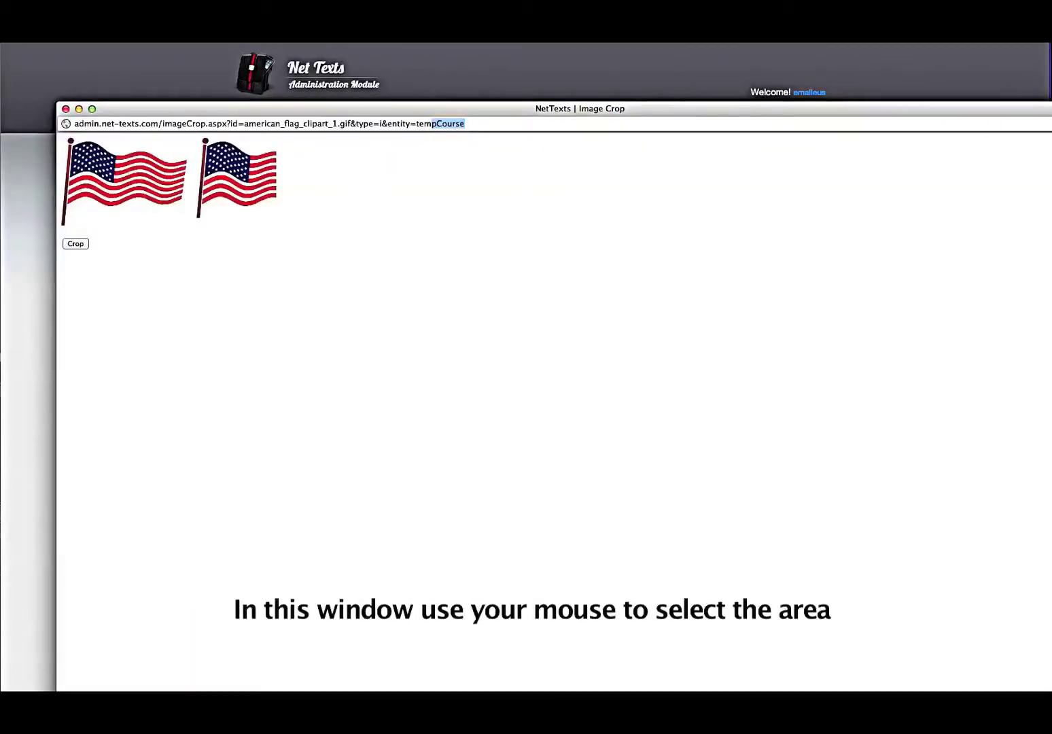
pyautogui.moveTo(65, 140); pyautogui.dragTo(141, 220)
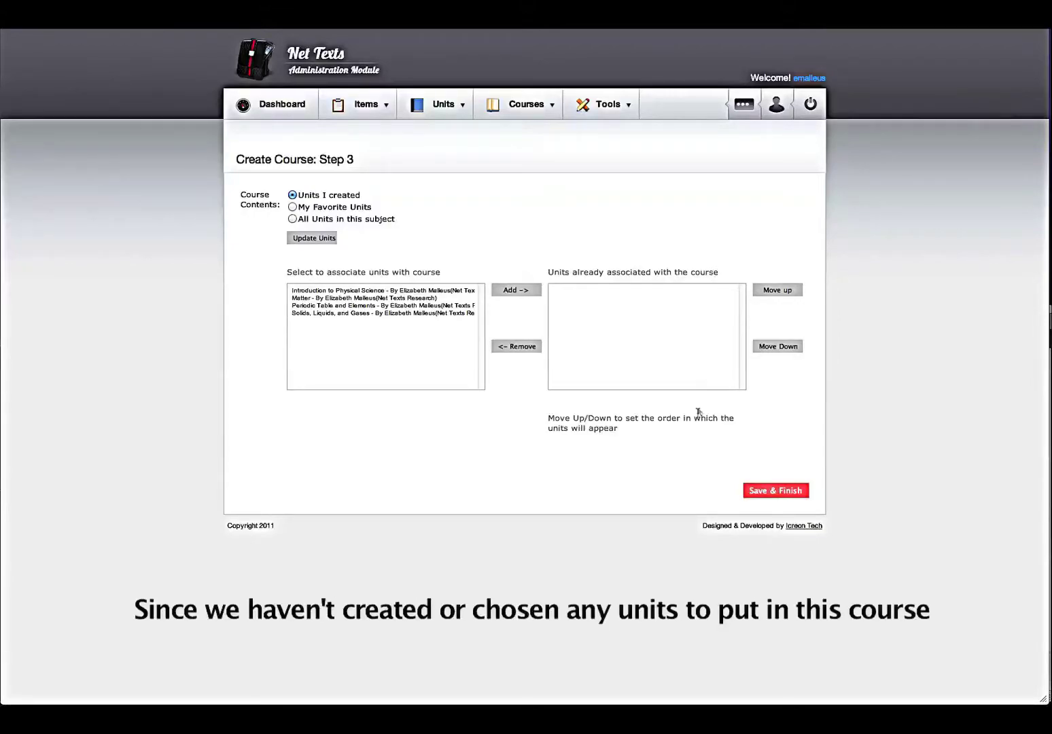
# Step: Save and finish the new course, then start creating a unit from the Units menu
pyautogui.click(791, 491)
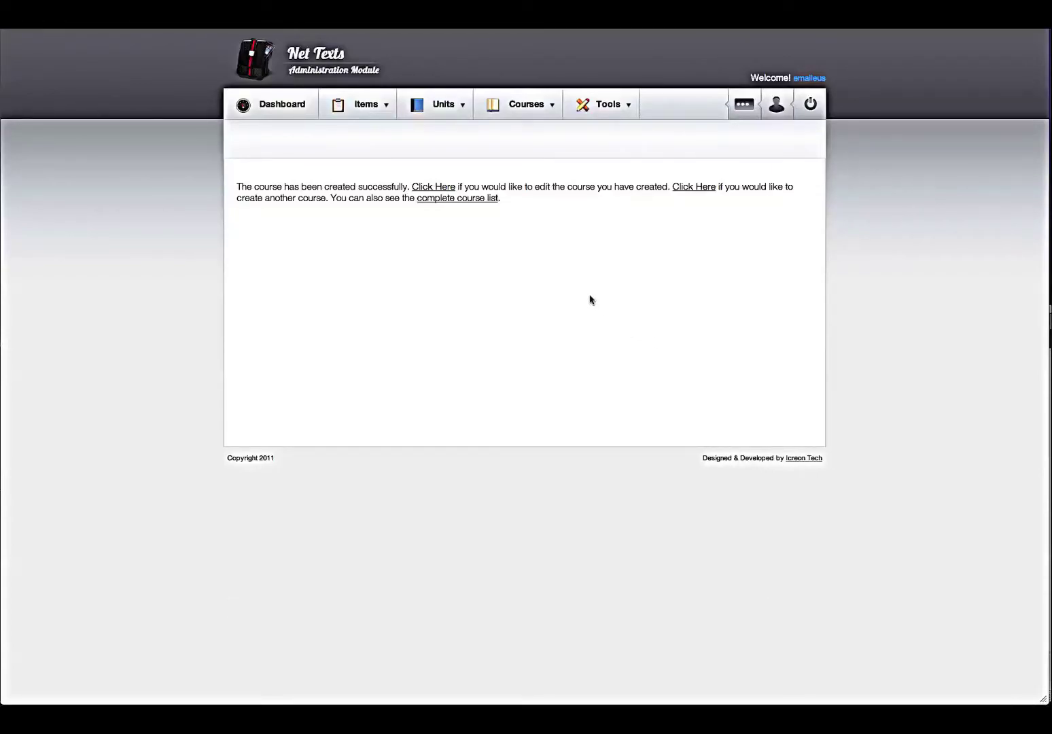
pyautogui.click(440, 104)
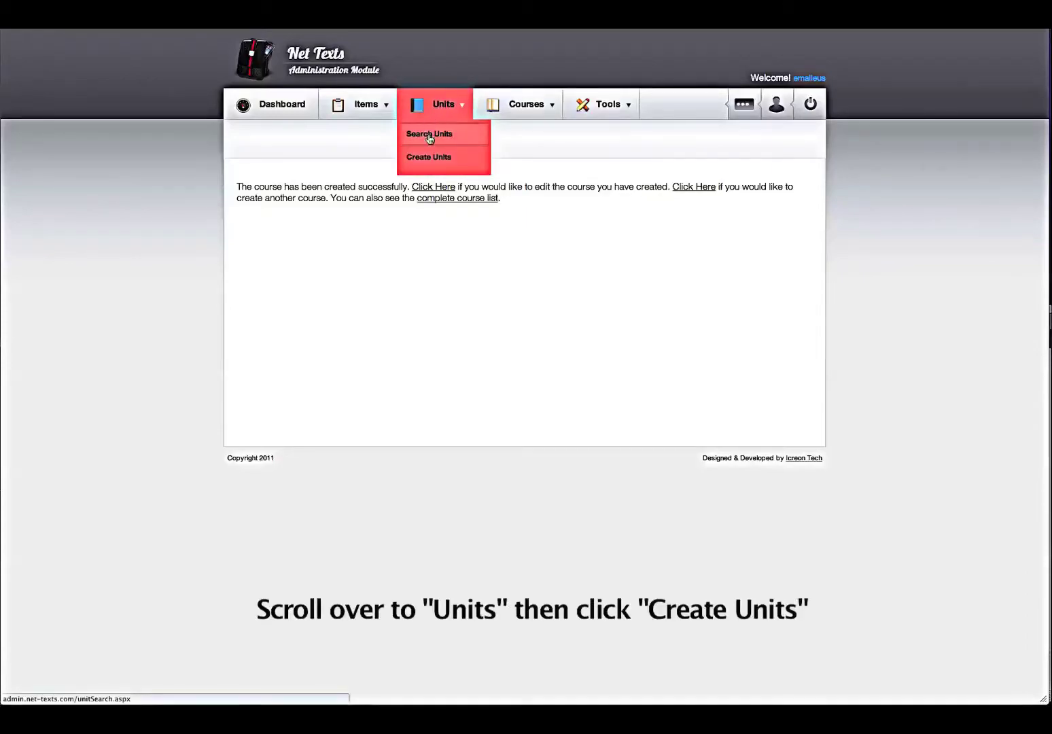
pyautogui.click(429, 163)
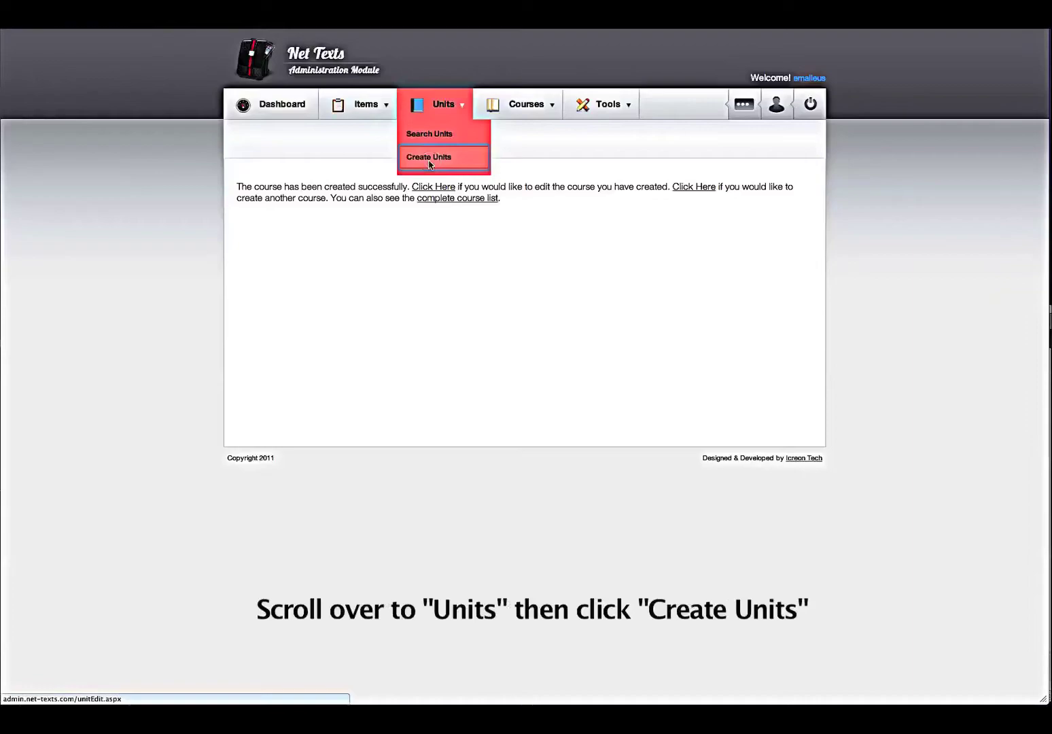
# Step: Fill in the History grade 8 unit with 'Test Unit', skip the icon step, and finish as incomplete
pyautogui.click(399, 203)
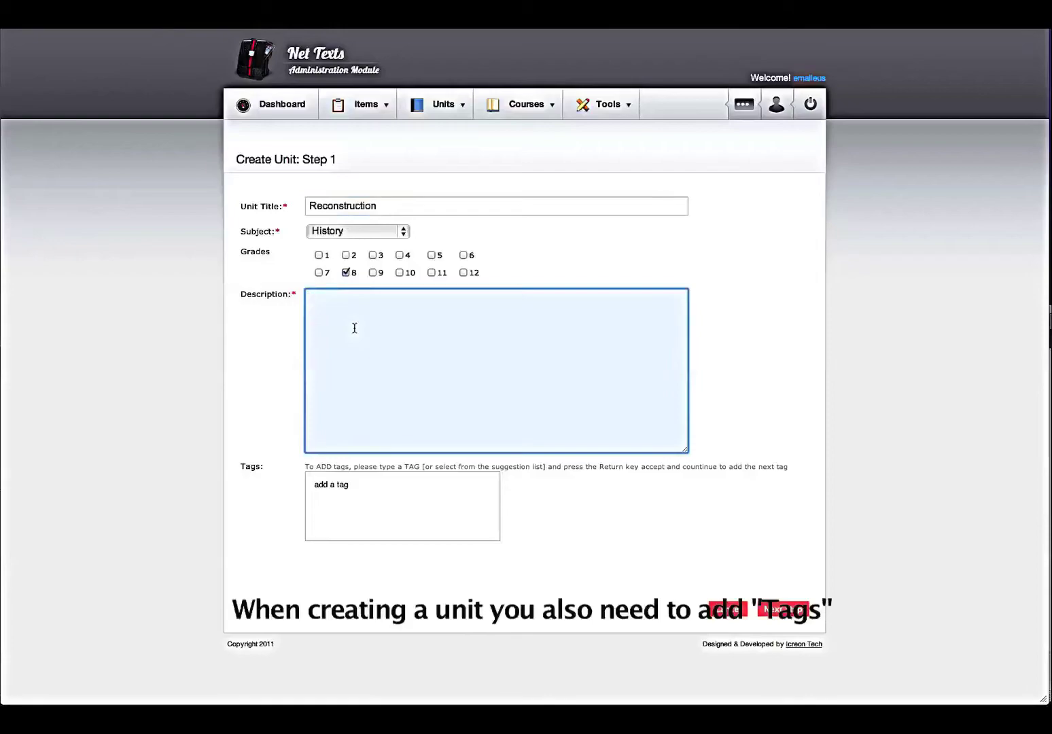
pyautogui.write('Test Unit')
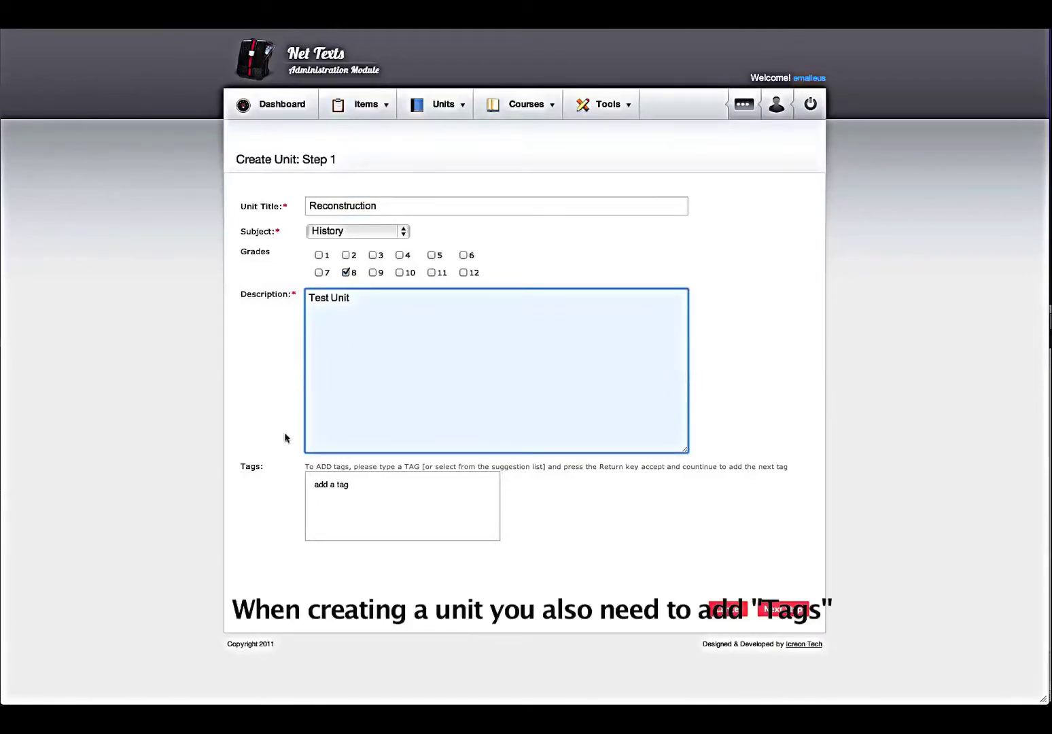
pyautogui.click(376, 508)
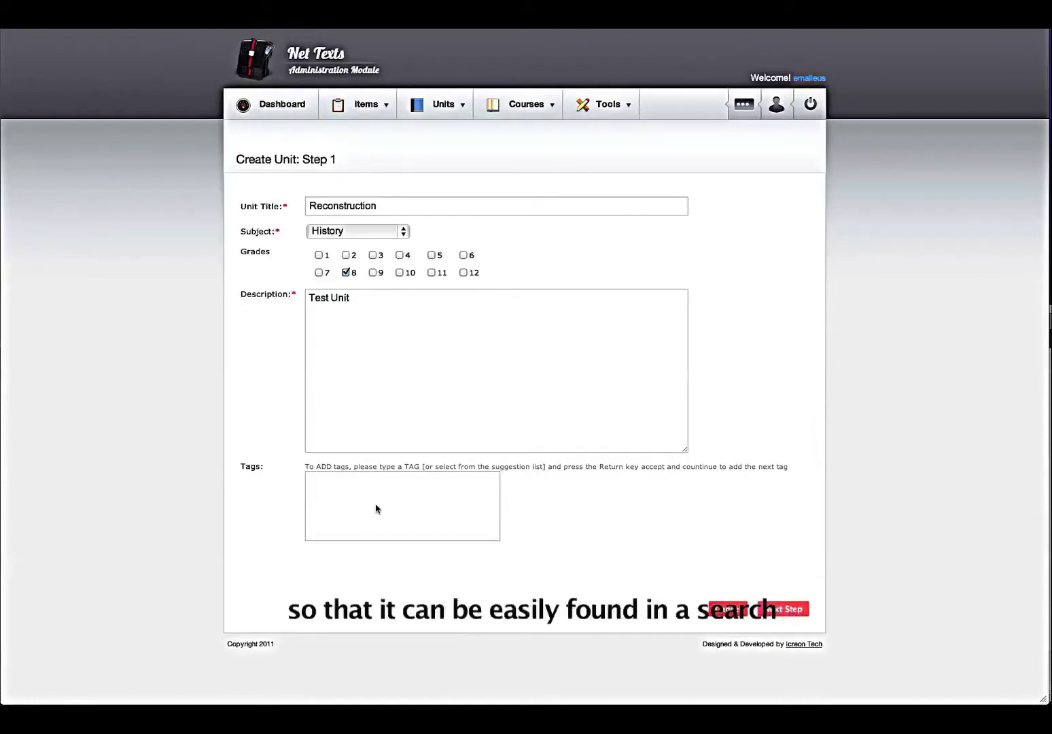
pyautogui.click(786, 609)
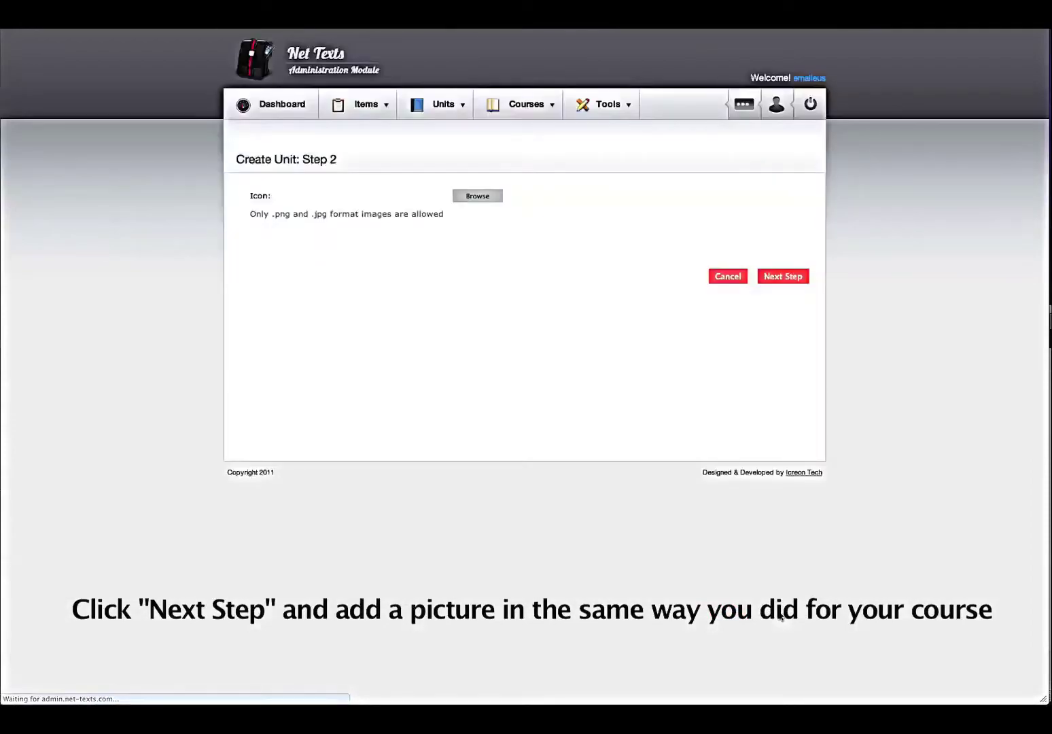
pyautogui.click(775, 276)
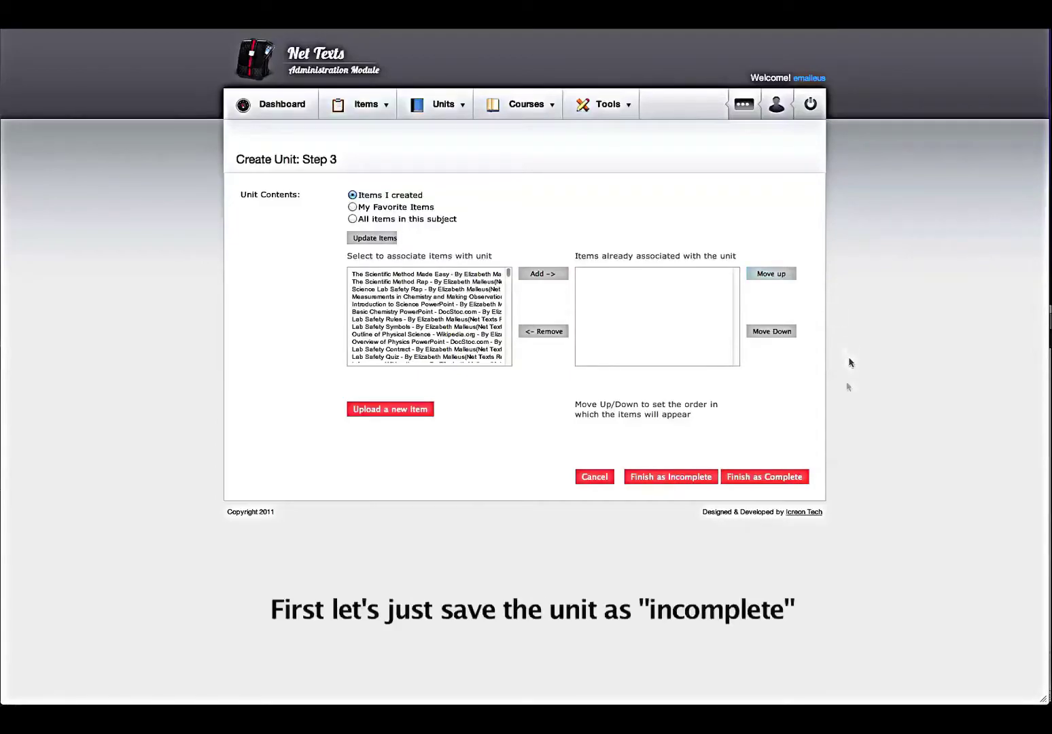
pyautogui.click(672, 476)
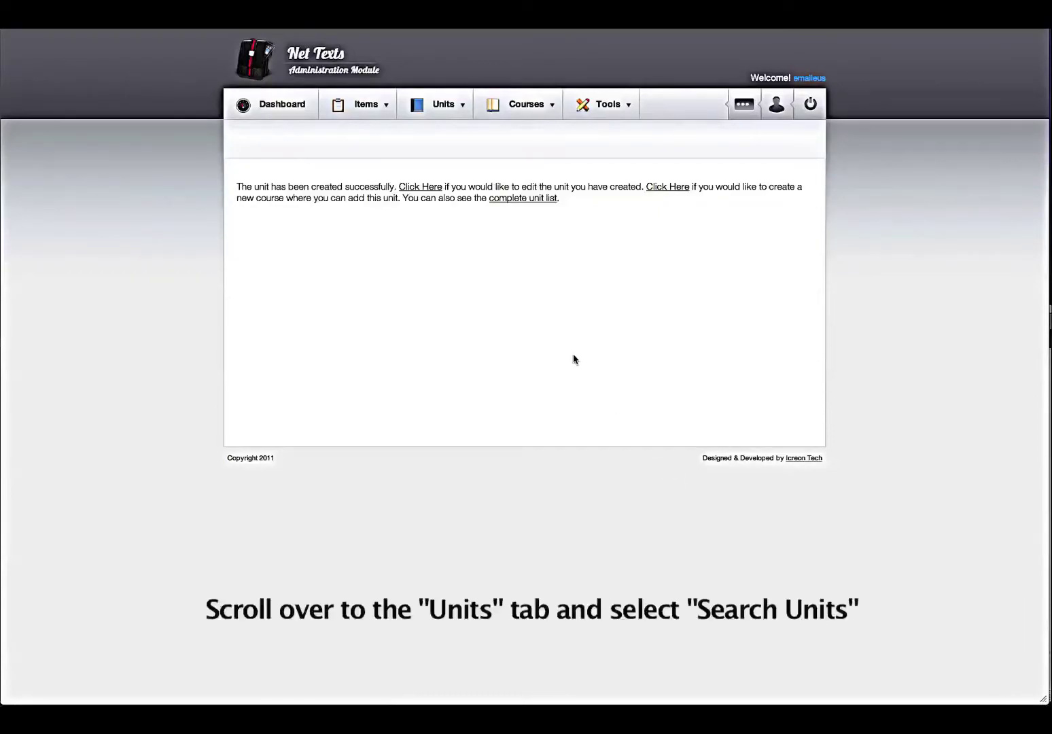
pyautogui.moveTo(444, 100)
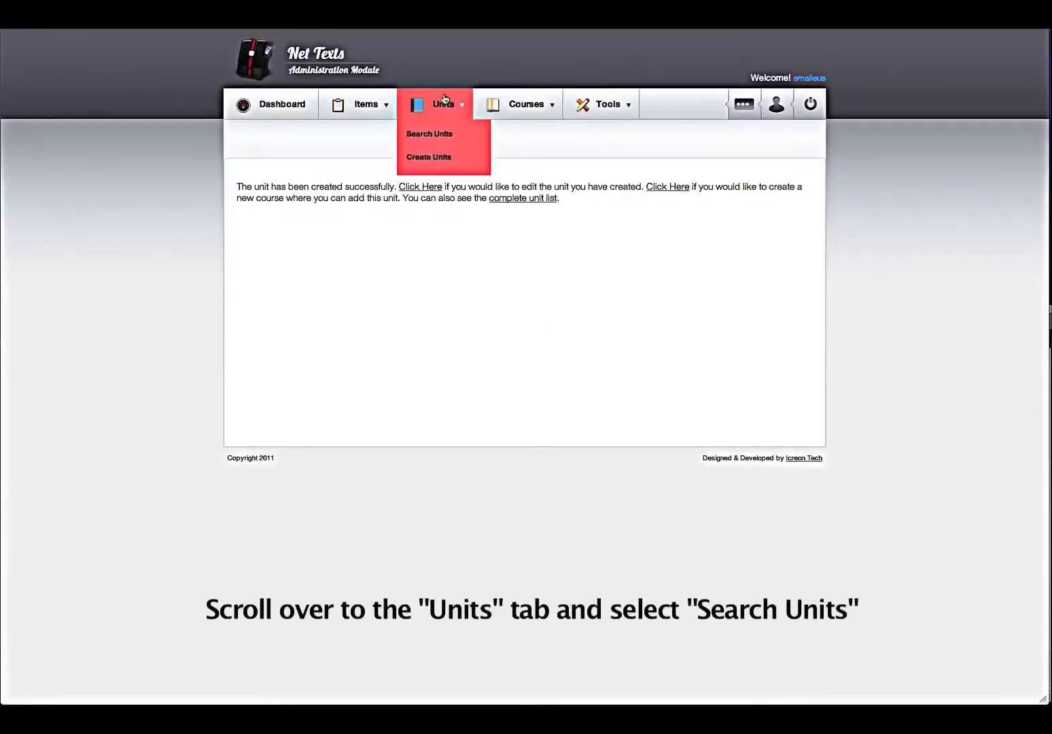
# Step: Open Search Units and switch the search scope to All Units
pyautogui.click(431, 140)
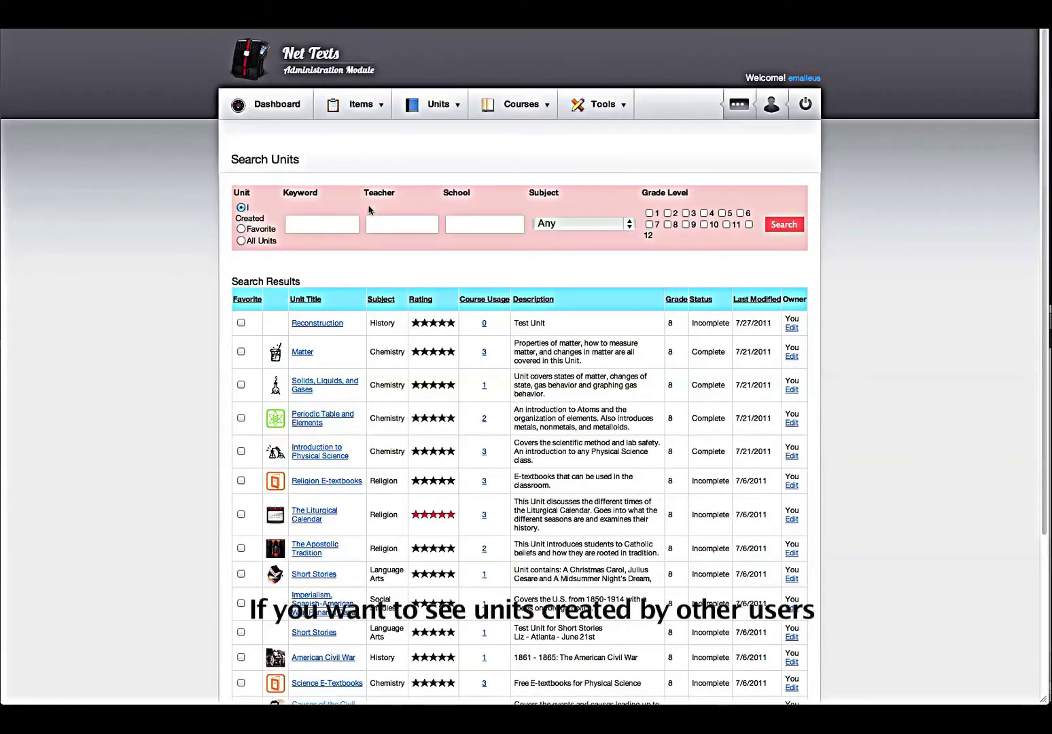
pyautogui.click(241, 241)
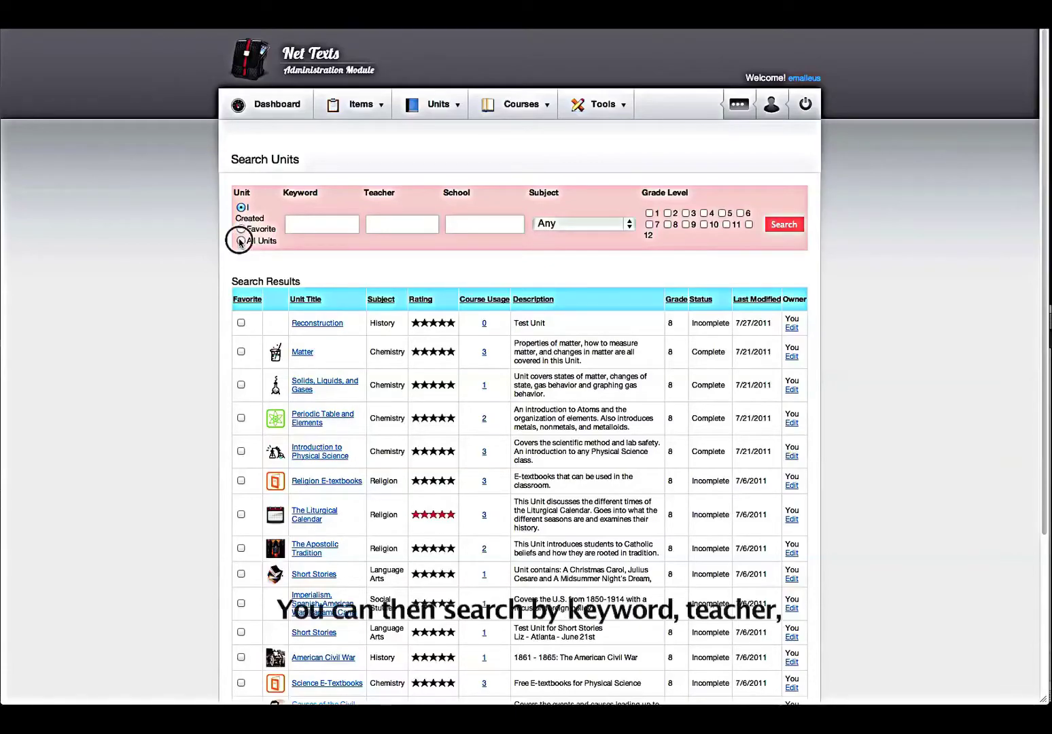
pyautogui.click(300, 227)
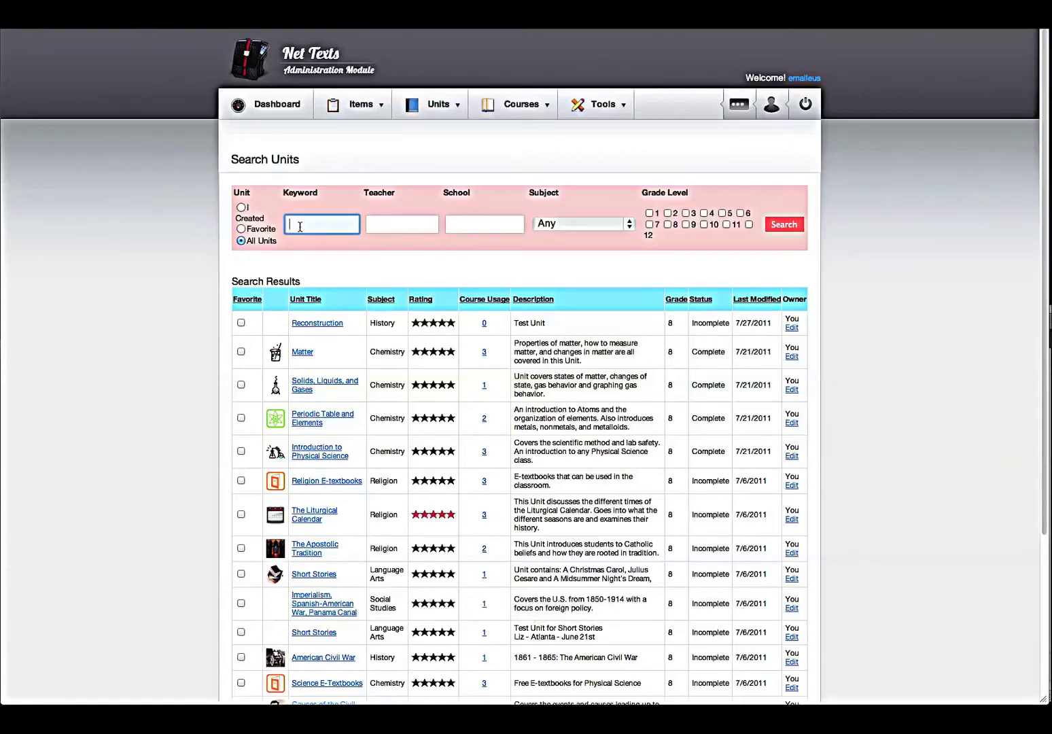
# Step: Run a History-only search for 'civil war' across all units
pyautogui.write('c')
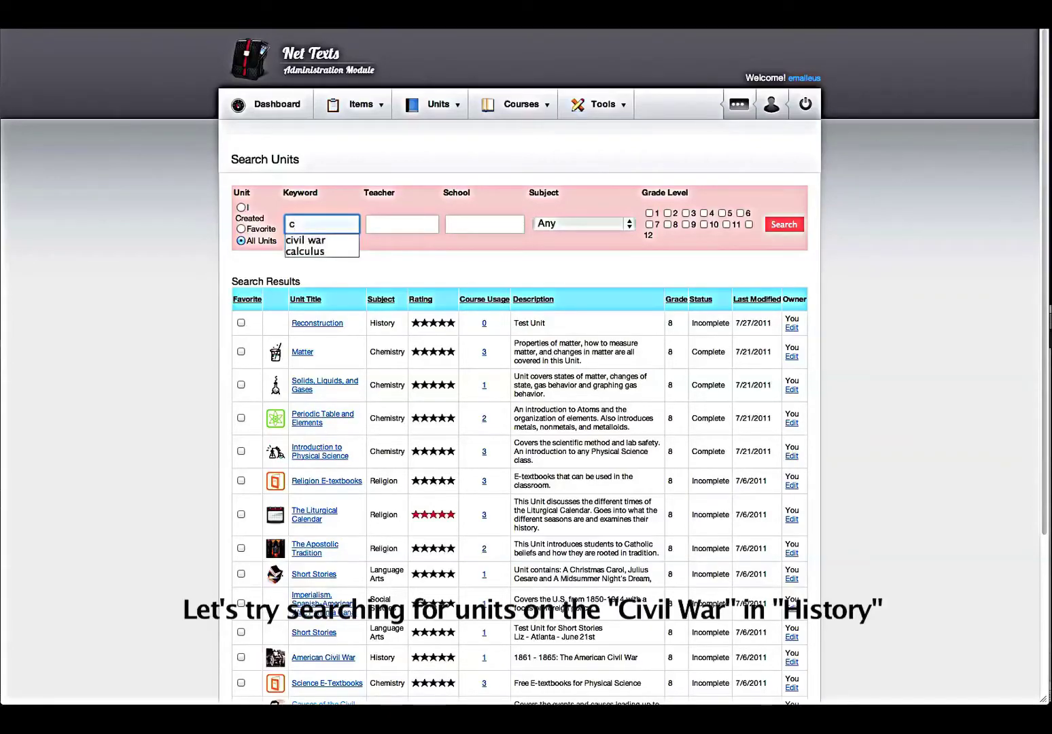
pyautogui.write('ivil w')
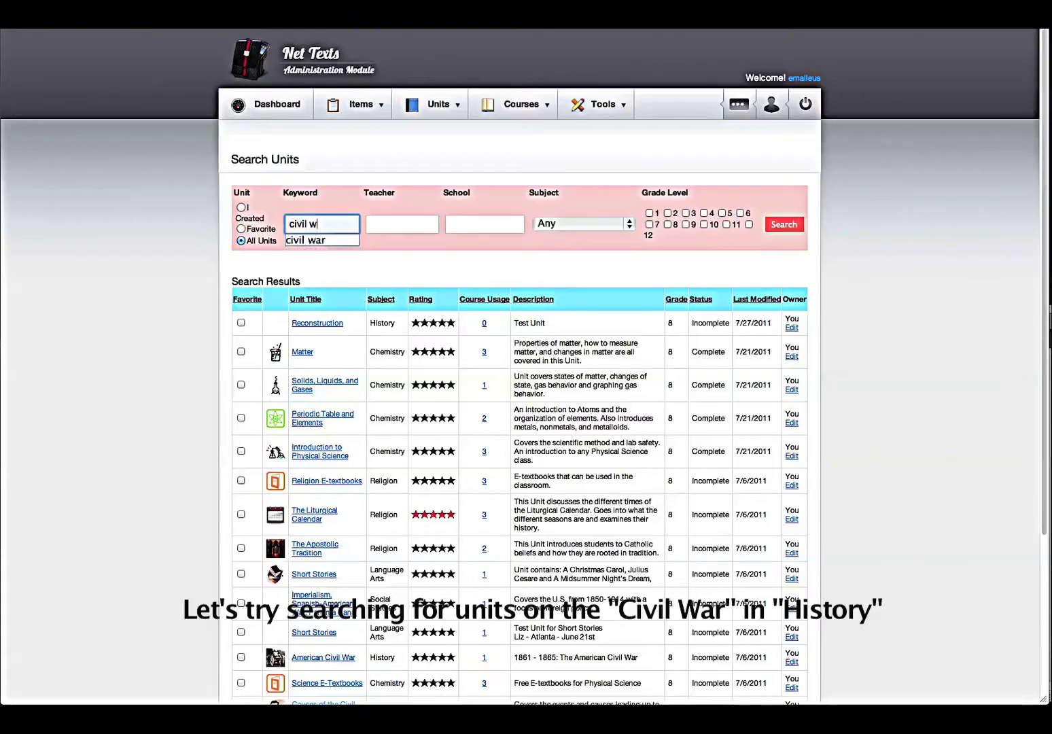
pyautogui.write('ar')
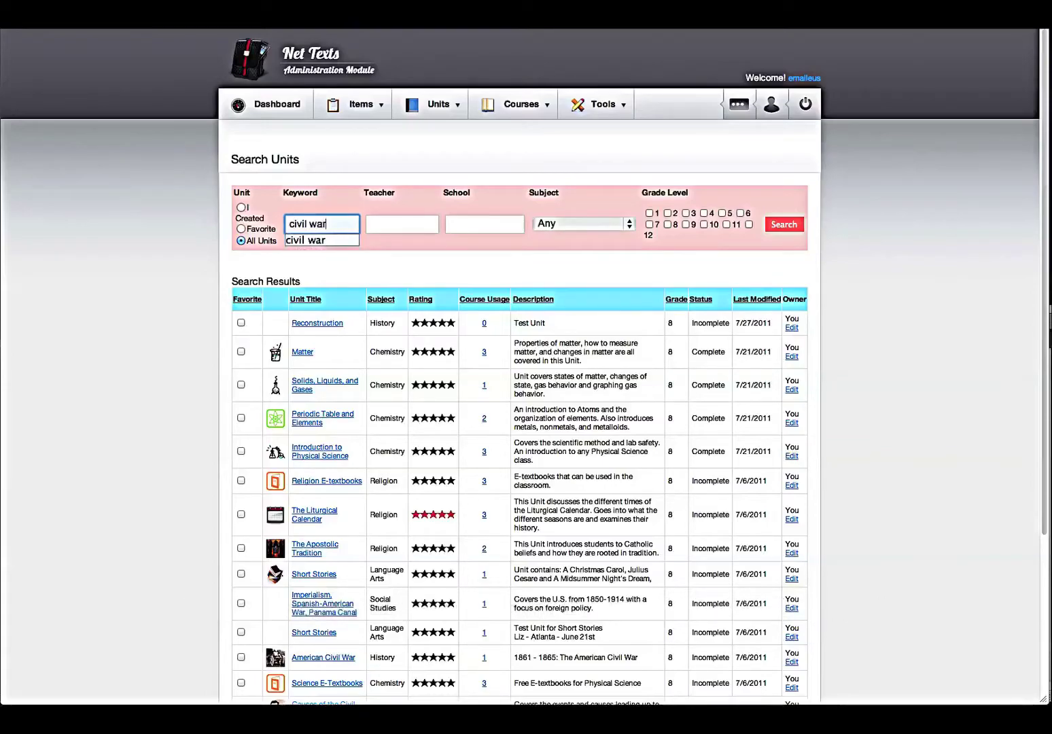
pyautogui.click(570, 232)
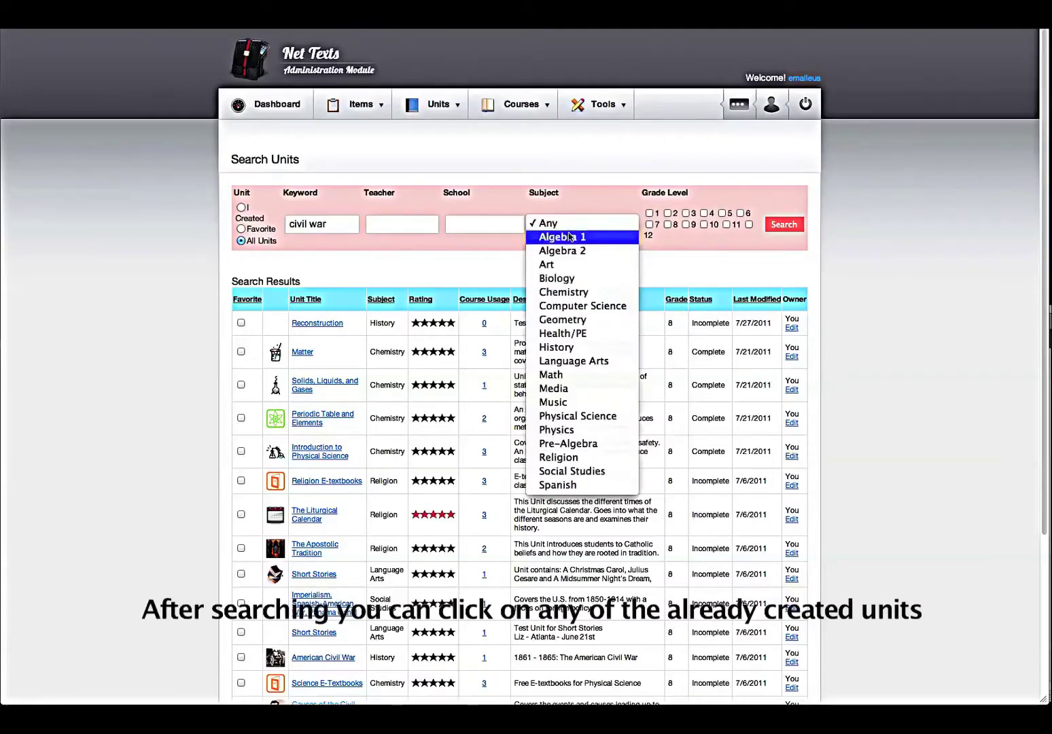
pyautogui.click(575, 348)
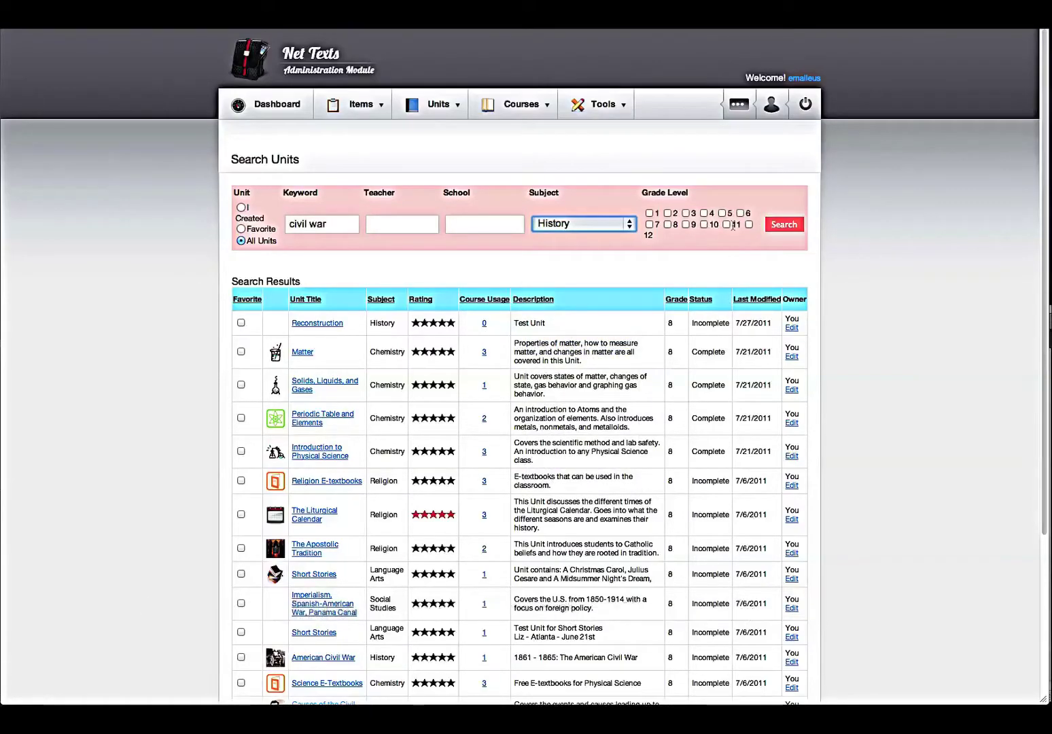
pyautogui.click(784, 225)
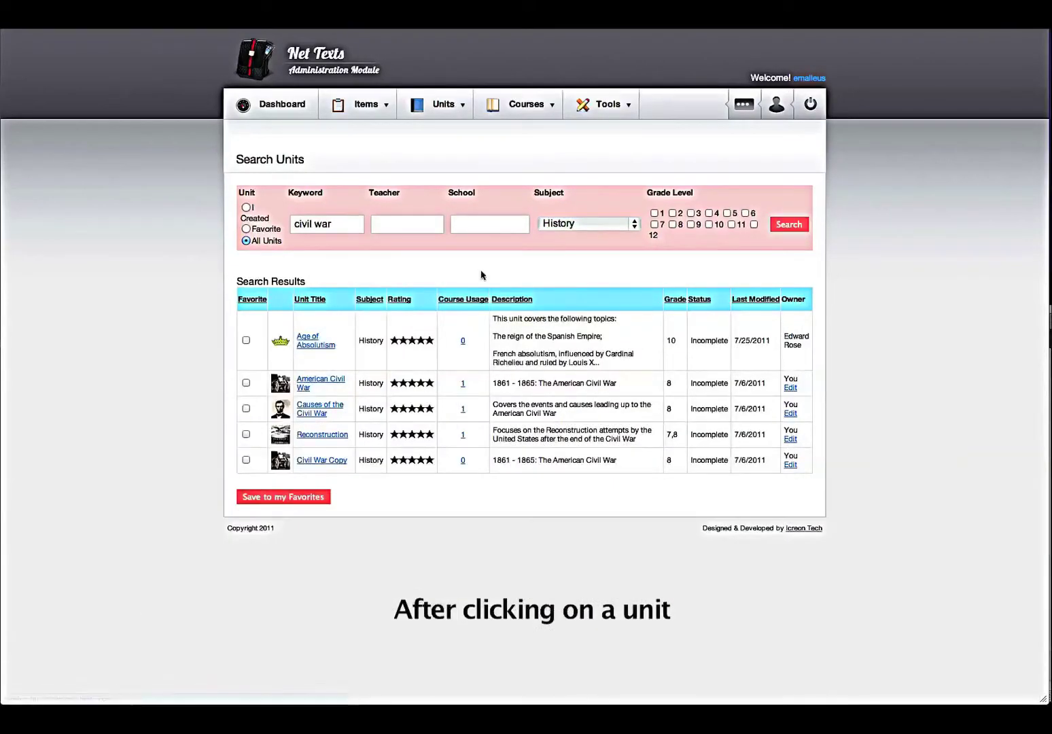
# Step: Open the American Civil War unit and scroll to the end of its item list
pyautogui.click(304, 383)
pyautogui.scroll(-5, 557, 434)
pyautogui.scroll(-15, 551, 438)
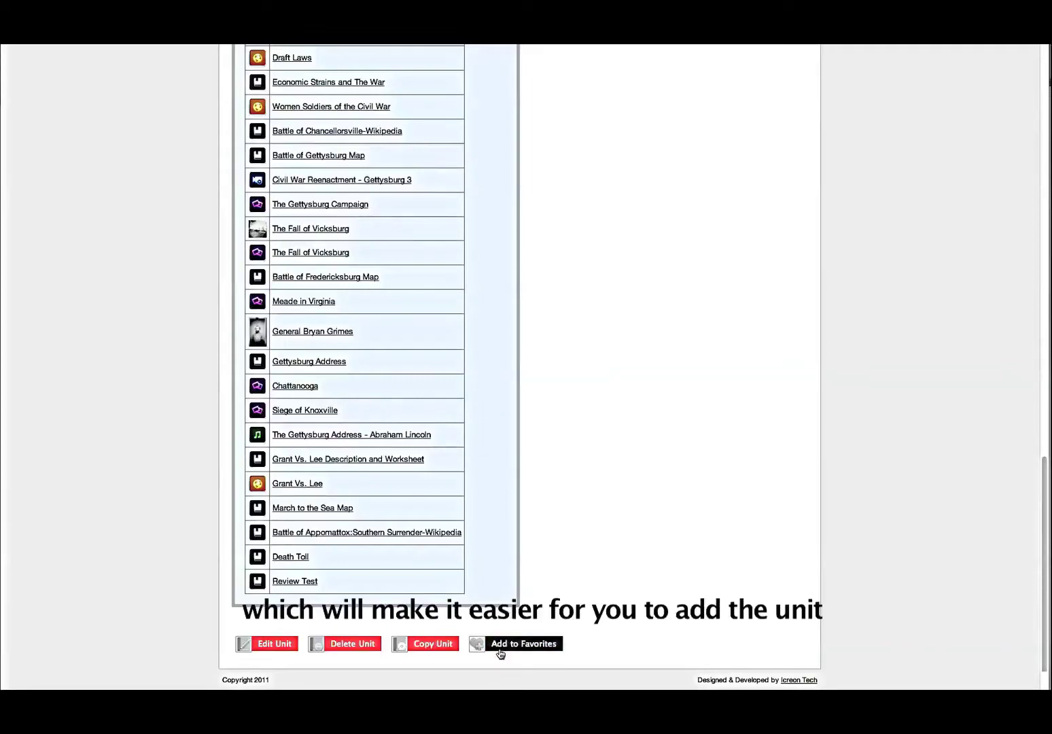
# Step: Copy the American Civil War unit, naming the copy 'Civil War 8th Grade'
pyautogui.click(430, 644)
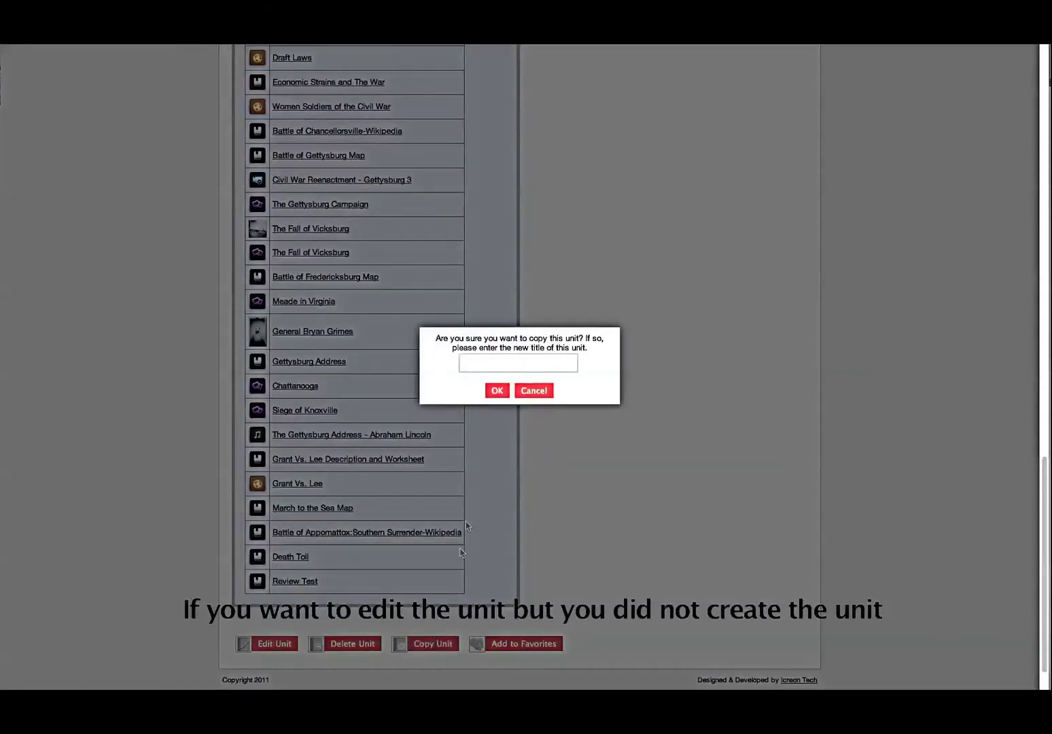
pyautogui.click(487, 365)
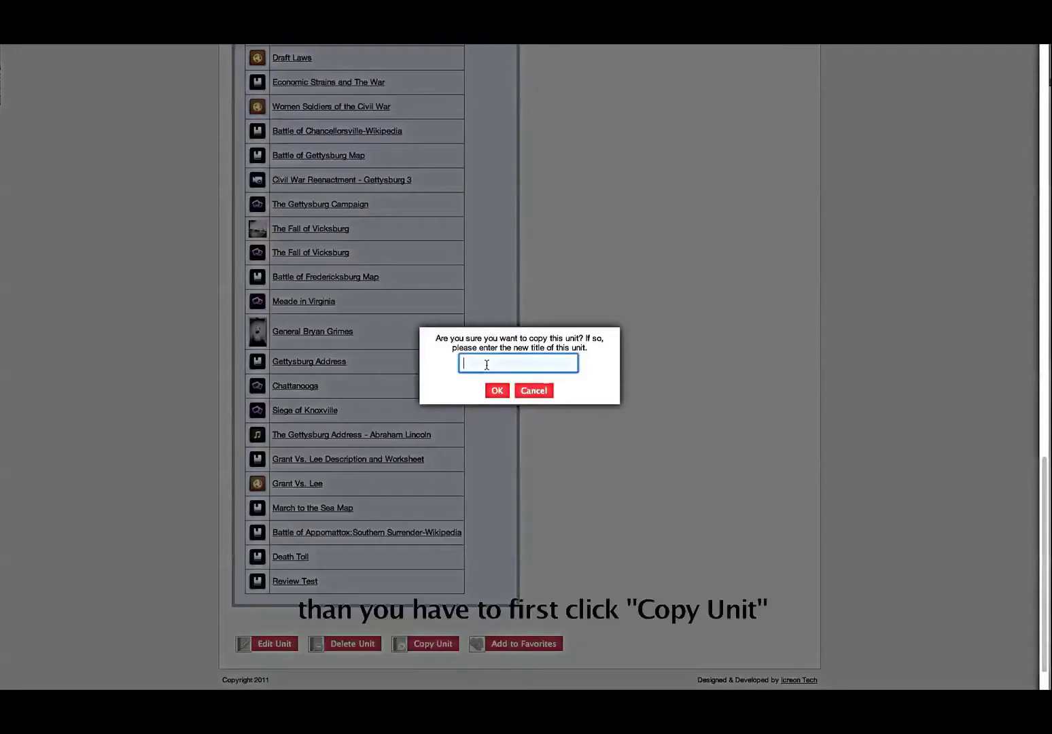
pyautogui.write('Civil')
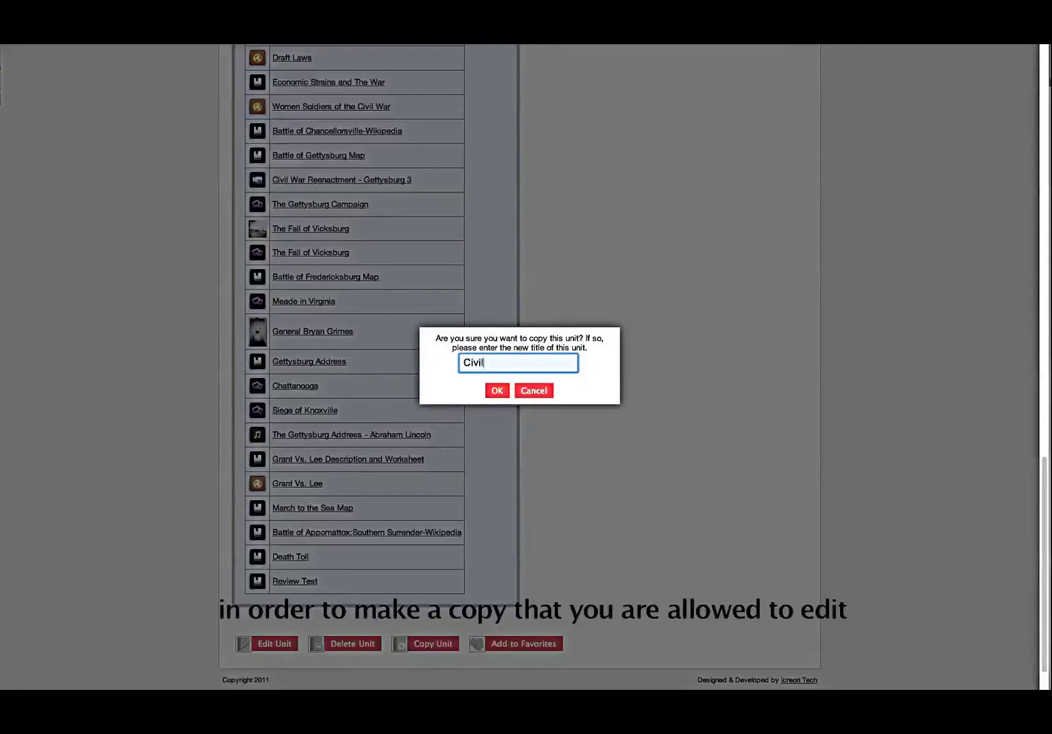
pyautogui.write(' W')
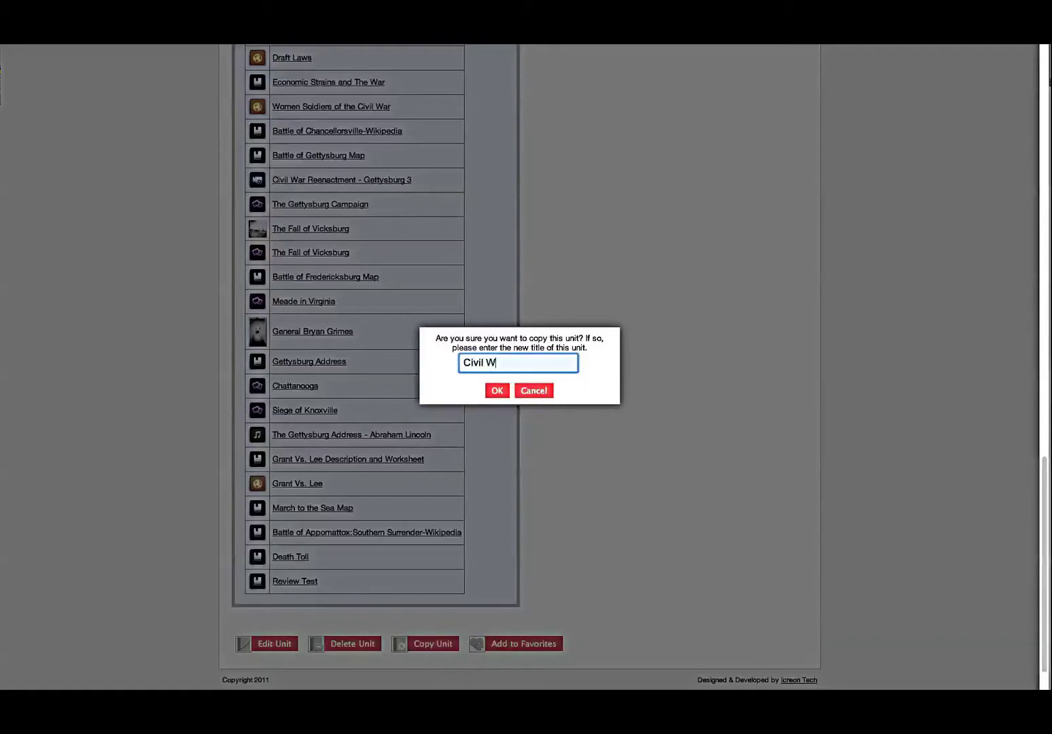
pyautogui.write('ar 8t')
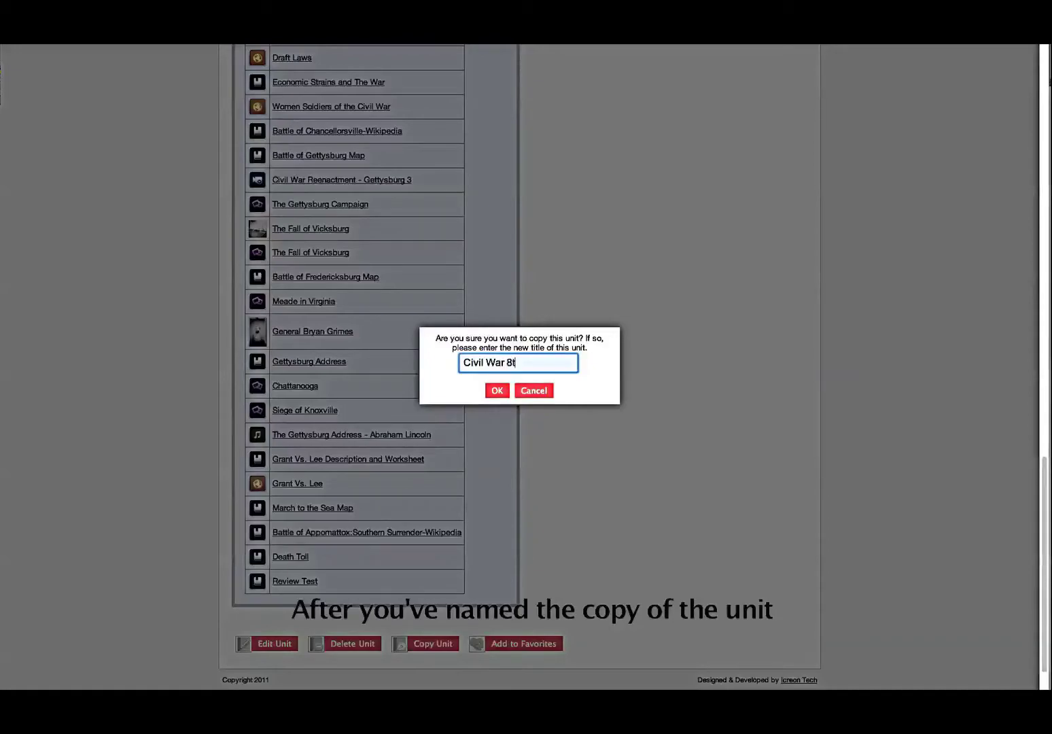
pyautogui.write('h Grade')
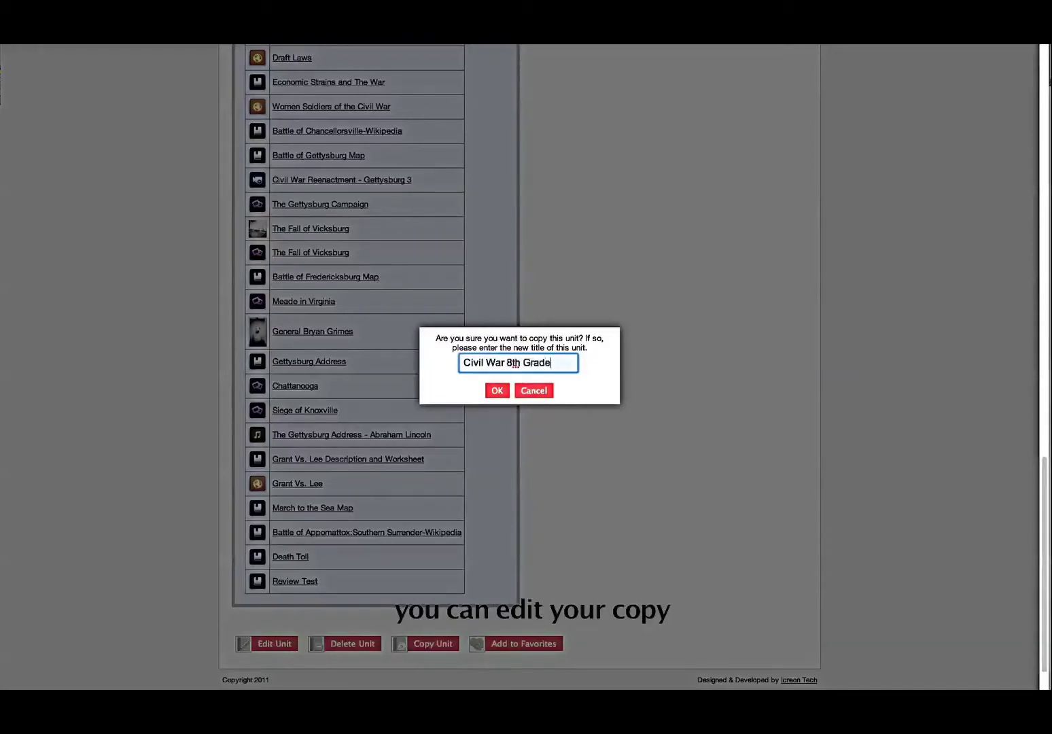
pyautogui.press('Return')
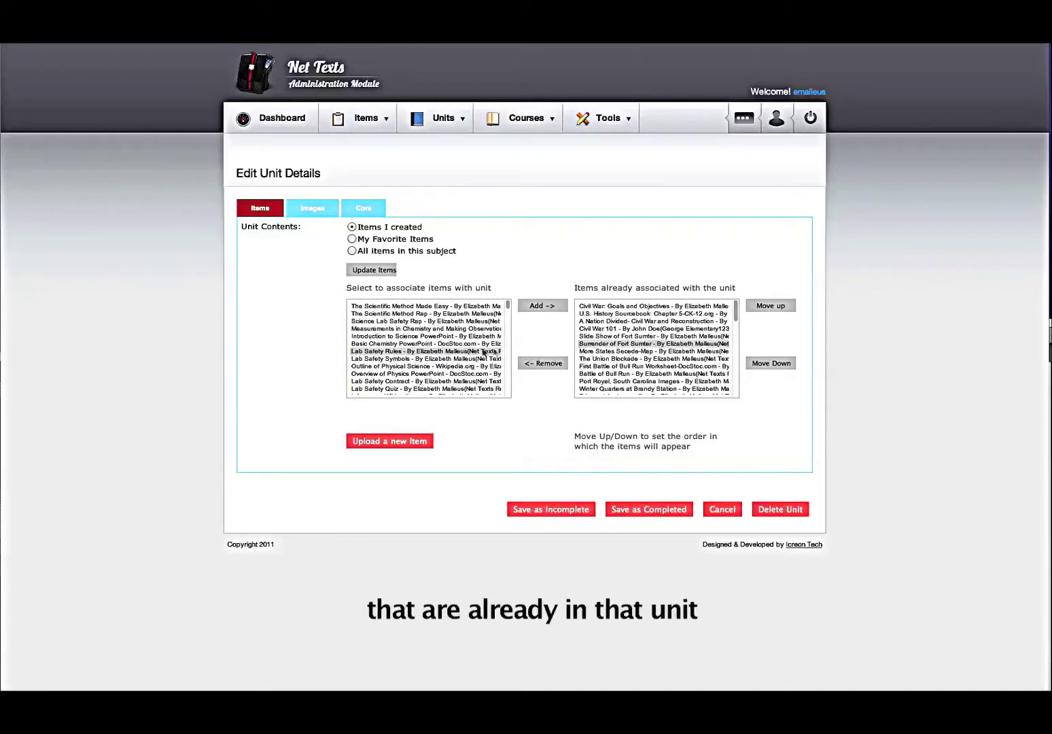
# Step: Preview and close the Lab Safety Rules item, then select Surrender of Fort Sumter among the unit's items
pyautogui.click(401, 352)
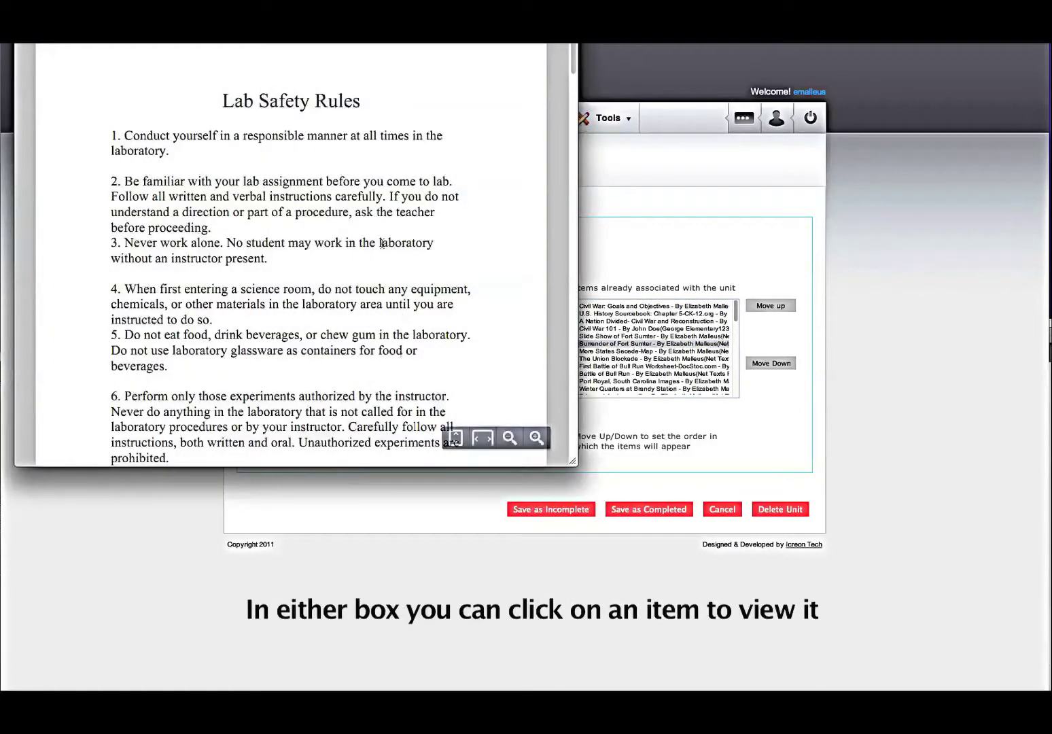
pyautogui.moveTo(134, 4); pyautogui.dragTo(170, 76)
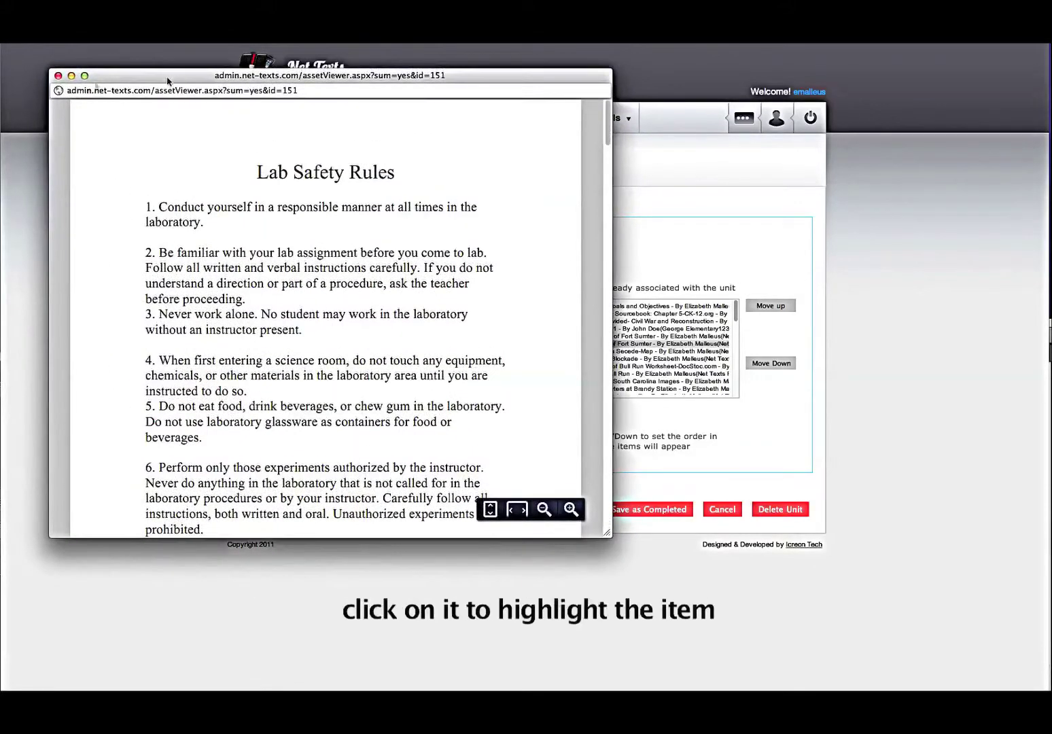
pyautogui.click(59, 76)
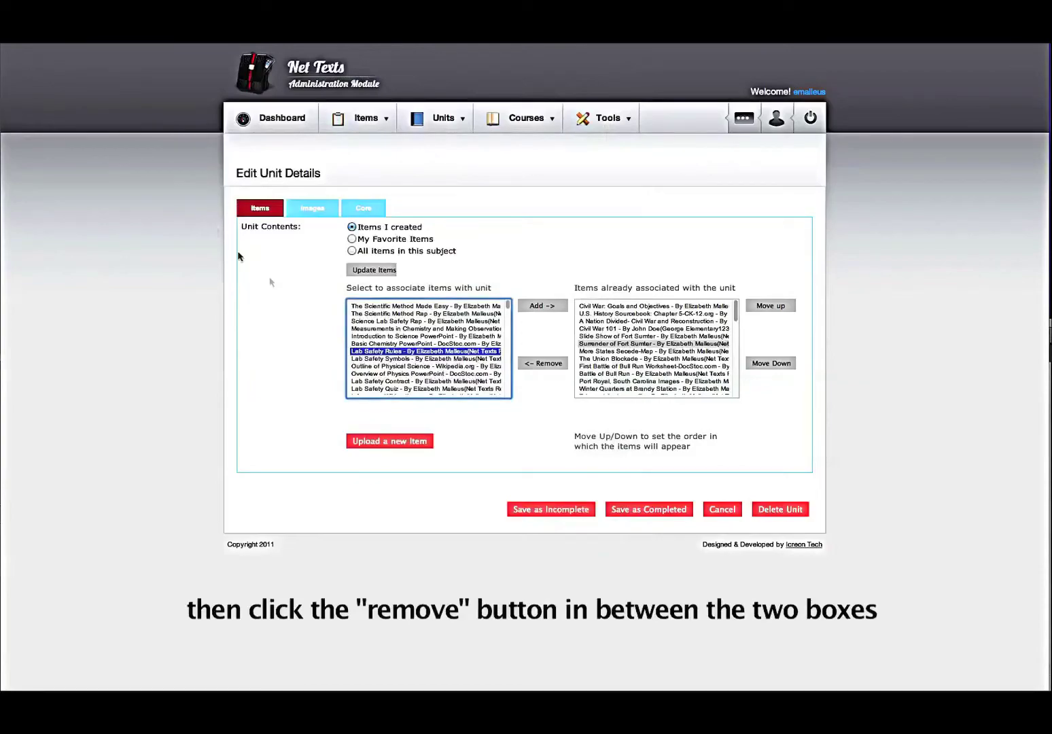
pyautogui.click(611, 344)
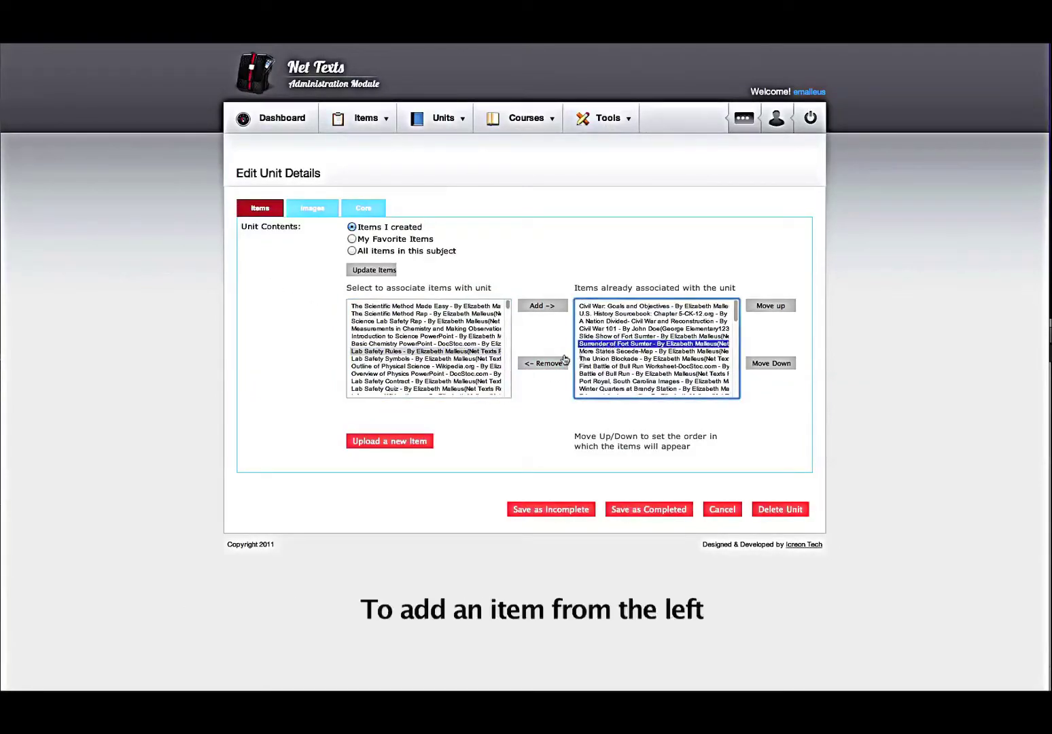
# Step: Remove Surrender of Fort Sumter from the unit and browse the available items list
pyautogui.click(540, 365)
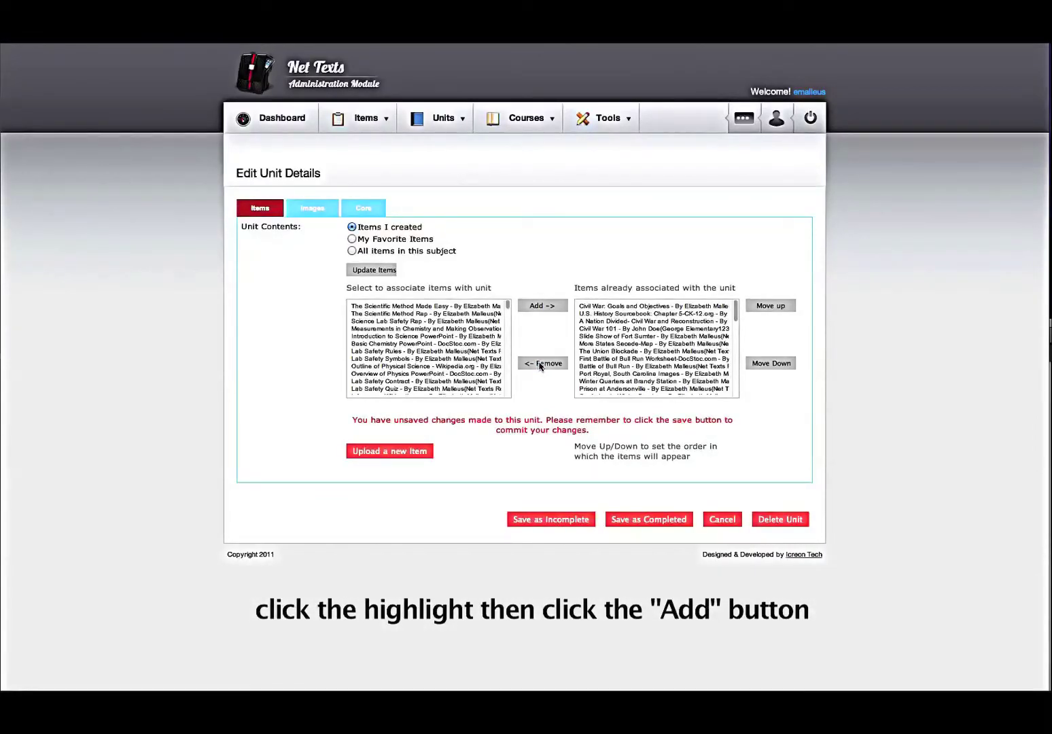
pyautogui.click(469, 373)
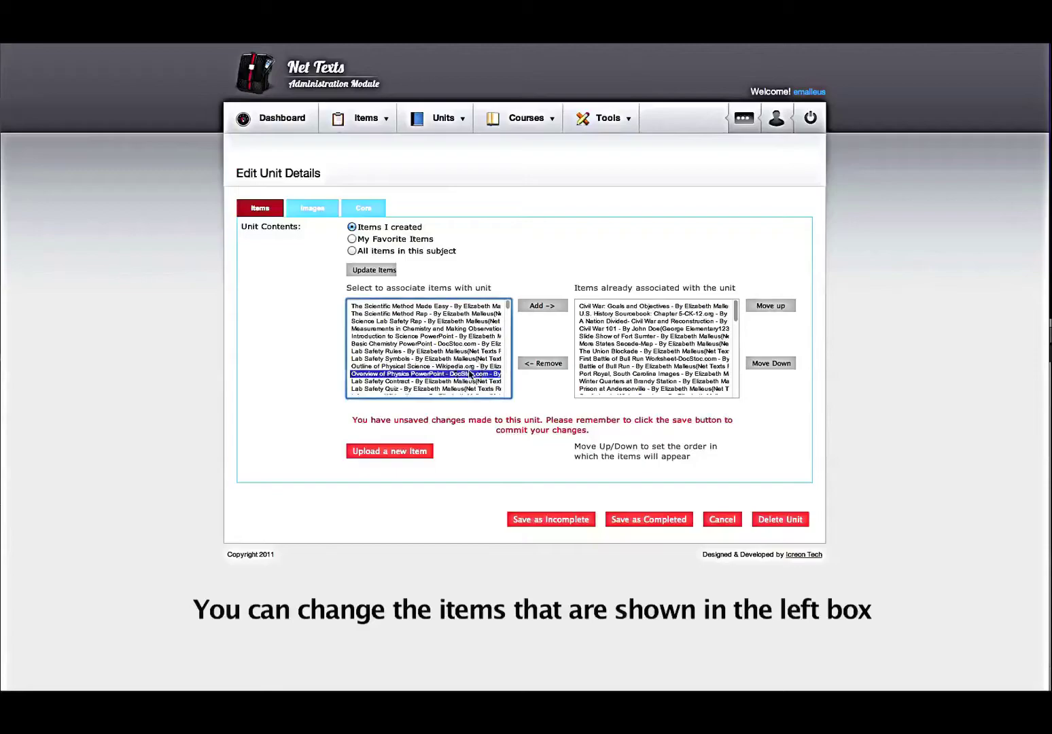
pyautogui.press('Down')
pyautogui.press('Down')
pyautogui.press('Down')
pyautogui.press('Down')
pyautogui.press('Down')
pyautogui.press('Down')
pyautogui.press('Down')
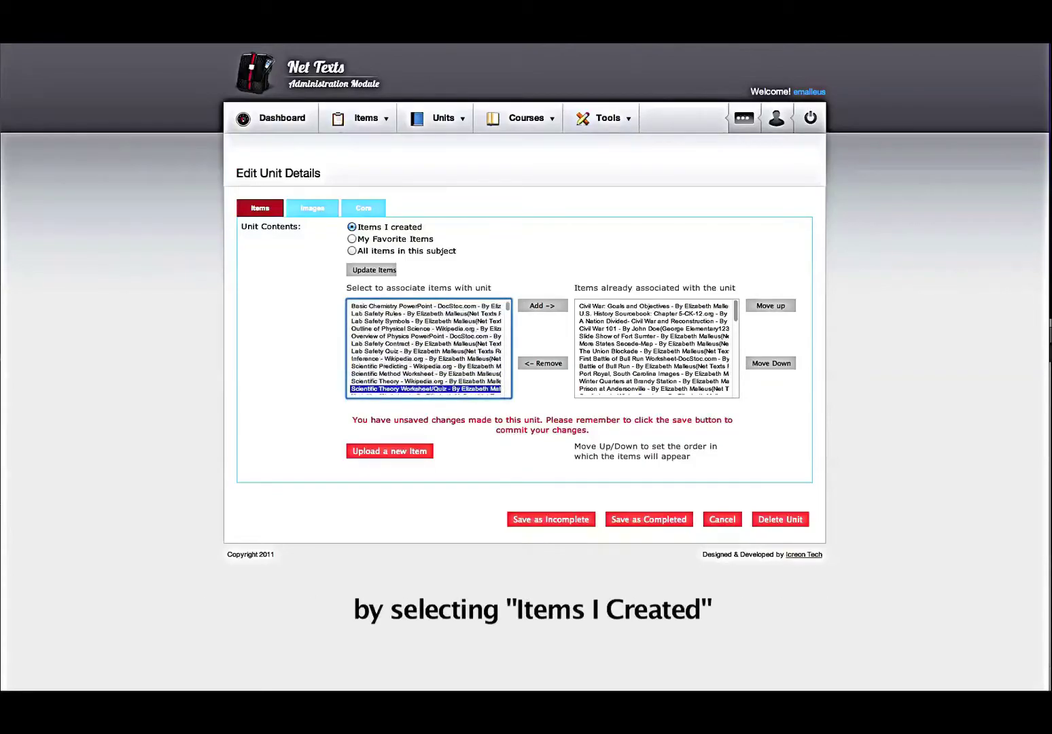
pyautogui.scroll(-5, 427, 375)
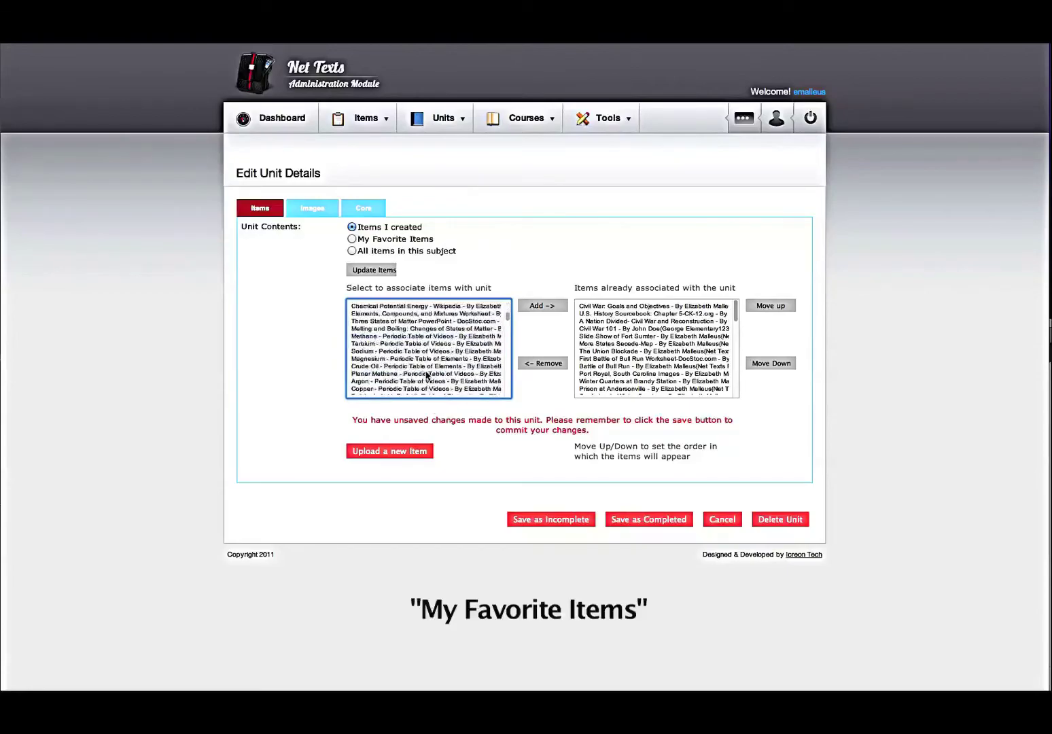
pyautogui.scroll(-10, 427, 375)
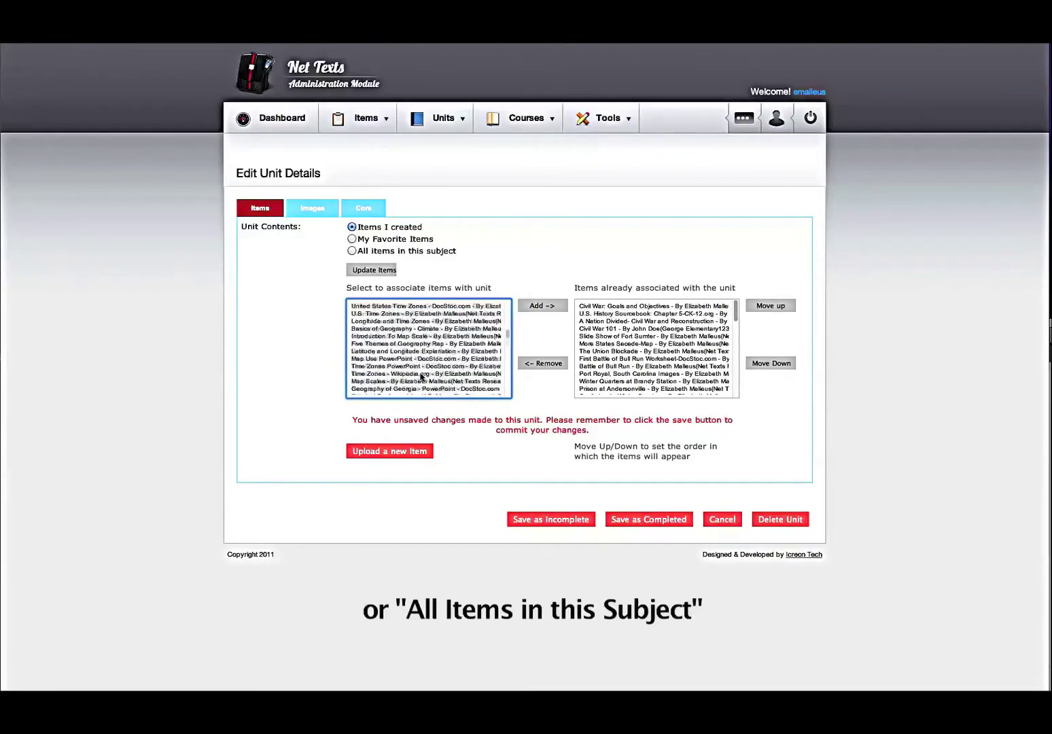
pyautogui.scroll(3, 421, 376)
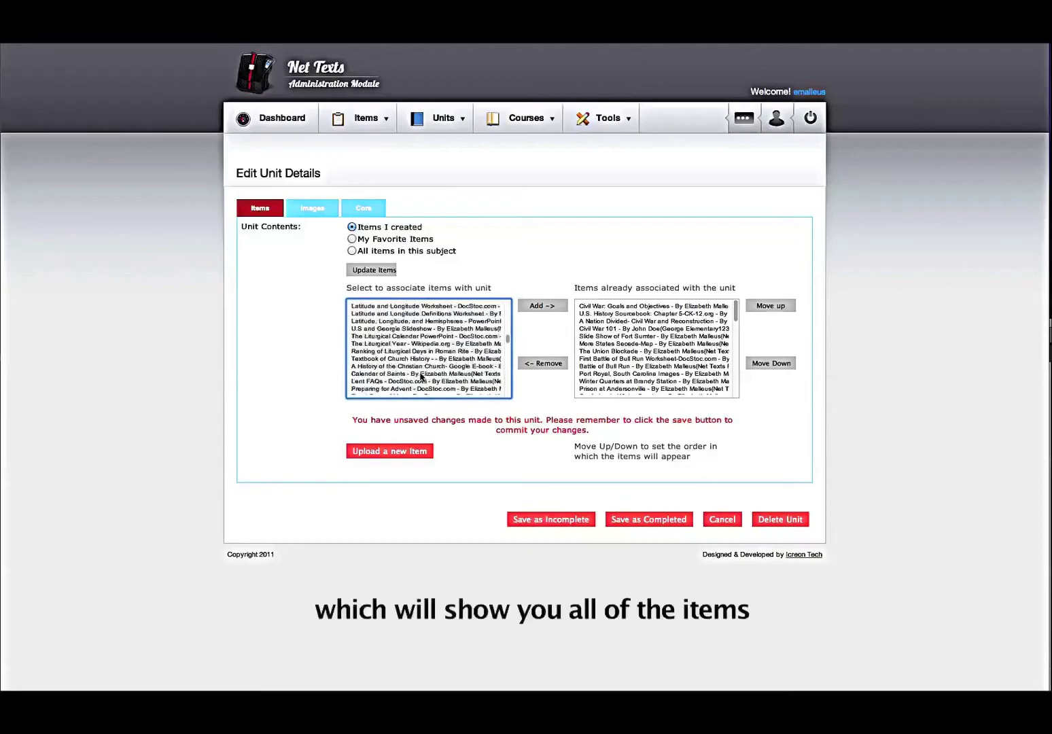
pyautogui.scroll(5, 421, 376)
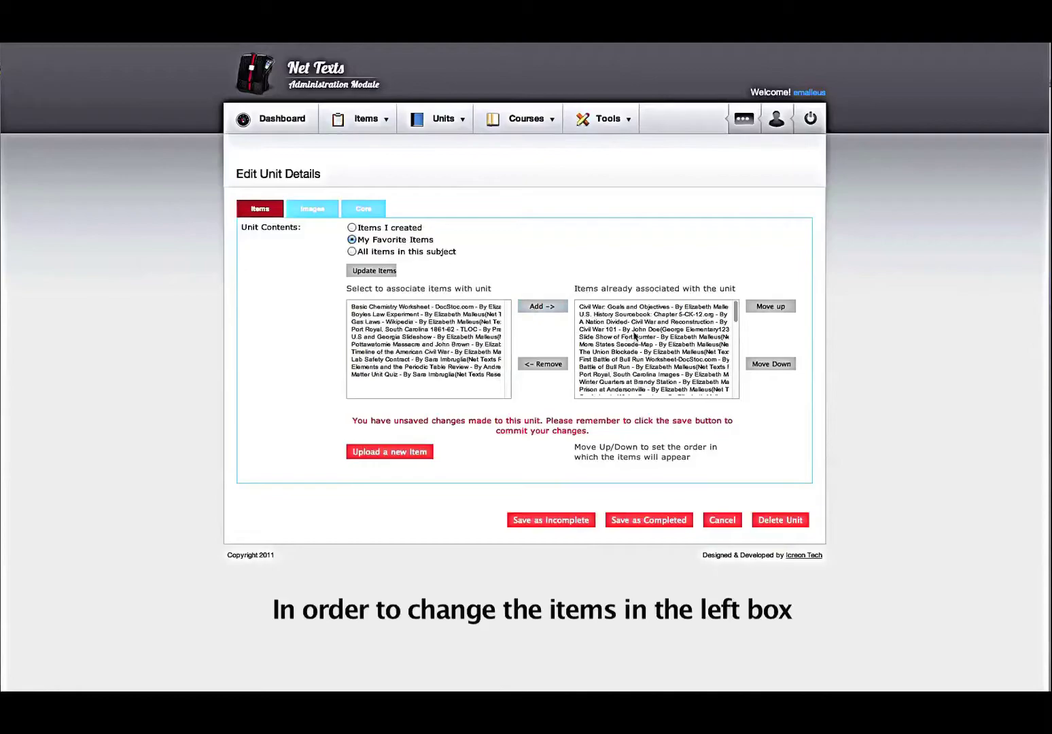
# Step: Switch the available items to My Favorite Items and select Lincoln Douglas Debates
pyautogui.moveTo(735, 314); pyautogui.dragTo(729, 401)
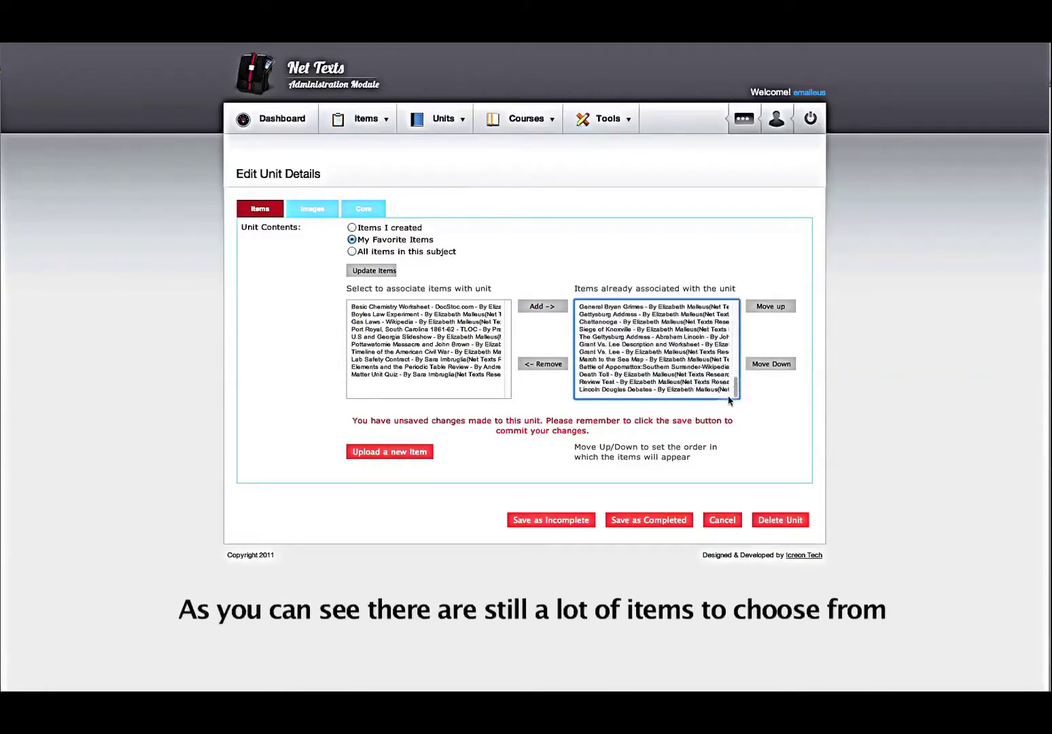
pyautogui.click(714, 390)
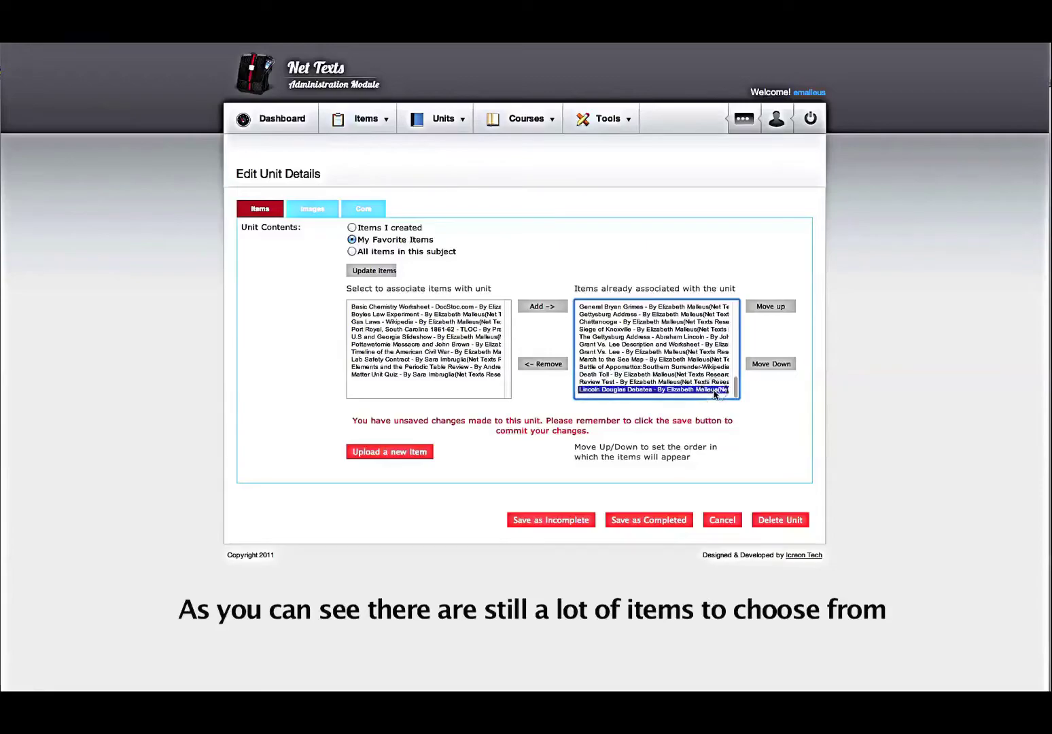
pyautogui.click(797, 430)
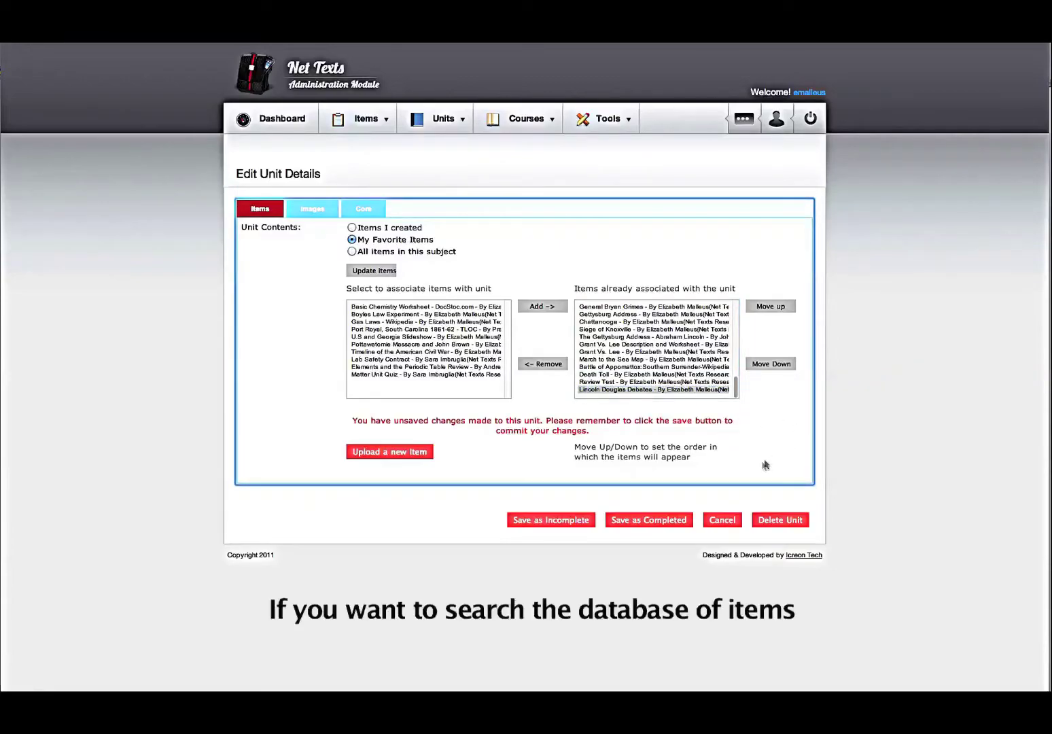
# Step: Save the unit as incomplete, then go to Items > Search Items
pyautogui.click(554, 520)
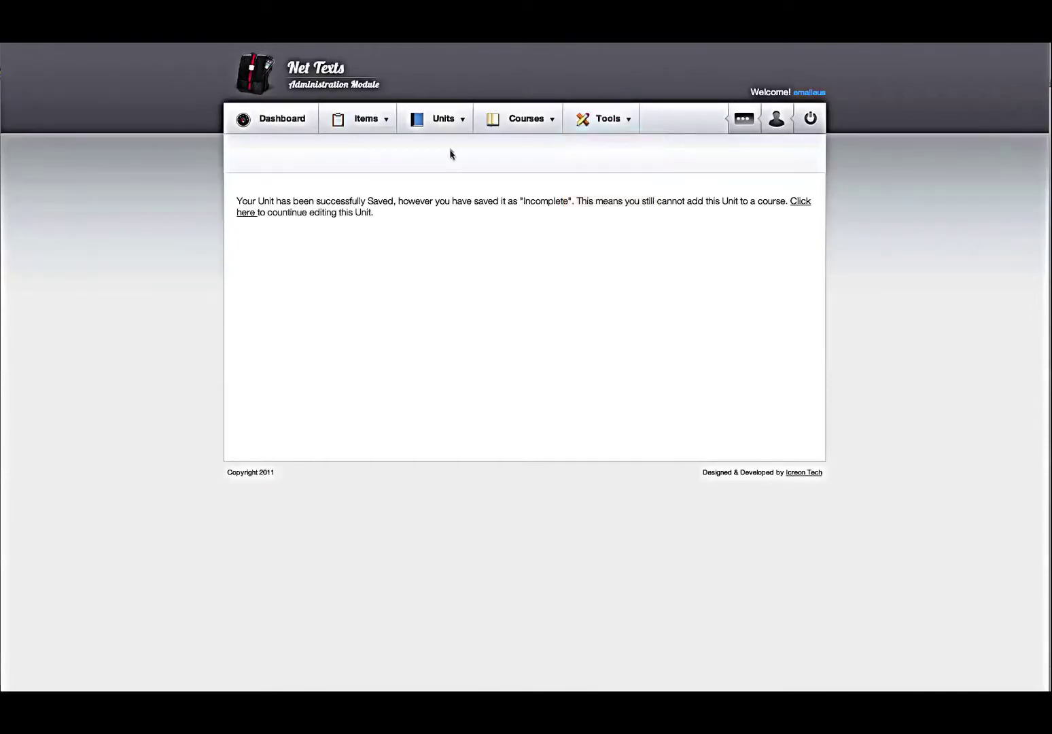
pyautogui.moveTo(355, 119)
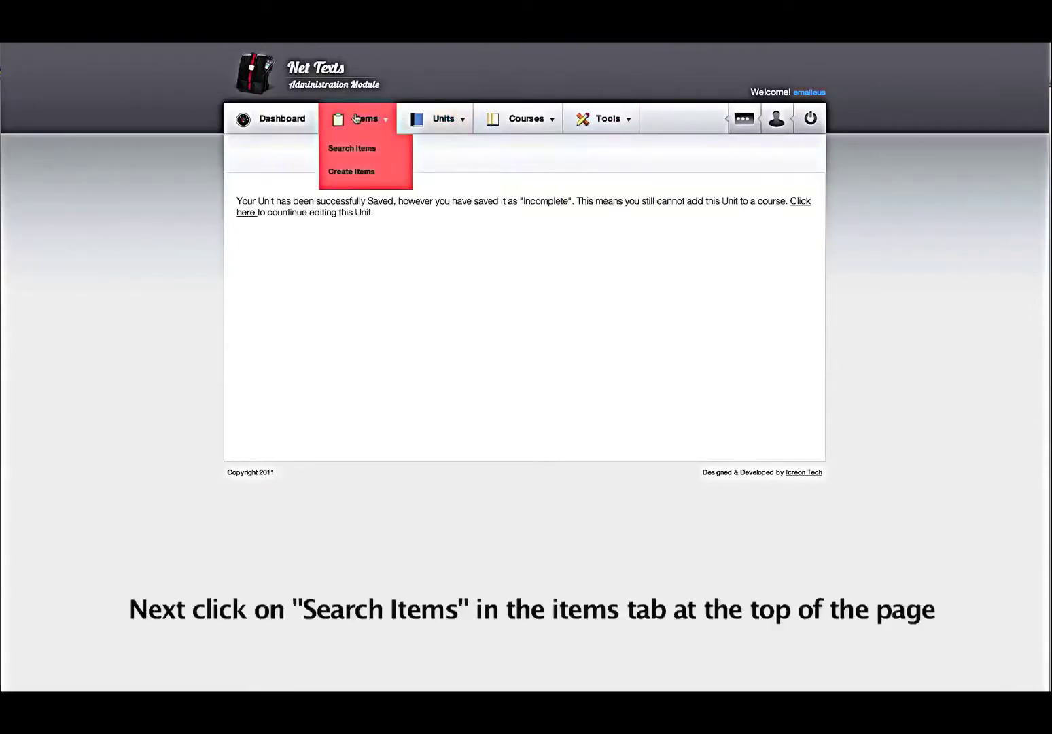
pyautogui.click(353, 154)
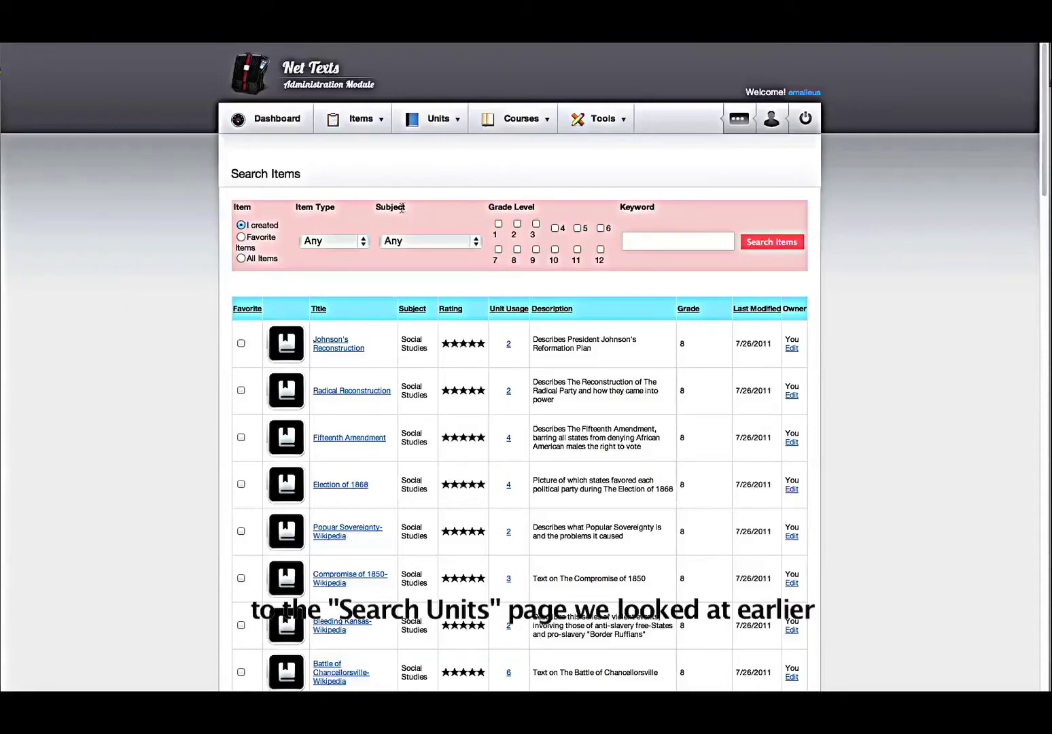
# Step: Search All Items for the keyword 'lincoln' and open the Lincoln Douglas Debates item
pyautogui.click(241, 259)
pyautogui.click(650, 243)
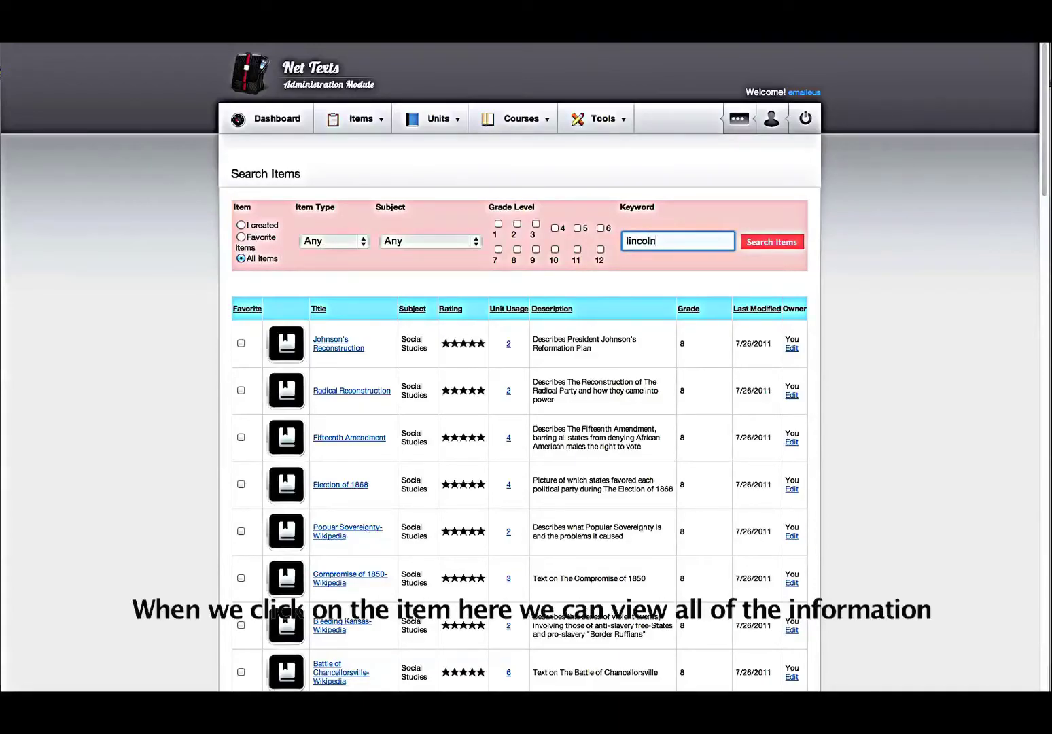
pyautogui.press('Return')
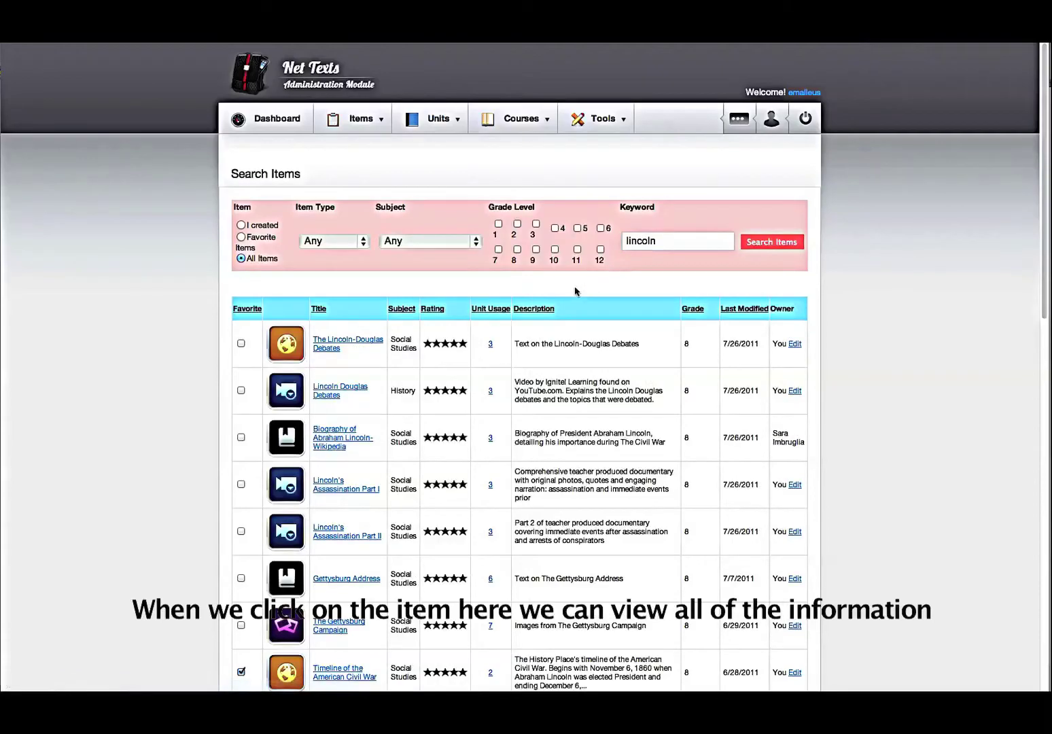
pyautogui.click(324, 390)
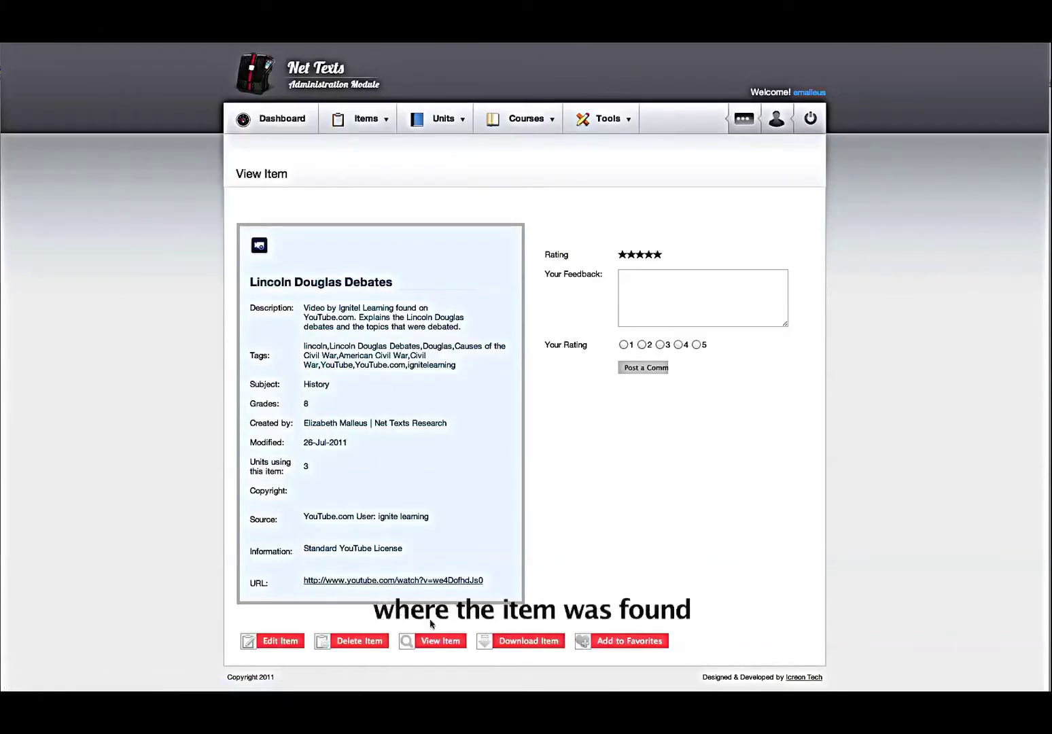
# Step: Preview the Lincoln Douglas Debates video, close it, and add the item to favorites
pyautogui.click(439, 641)
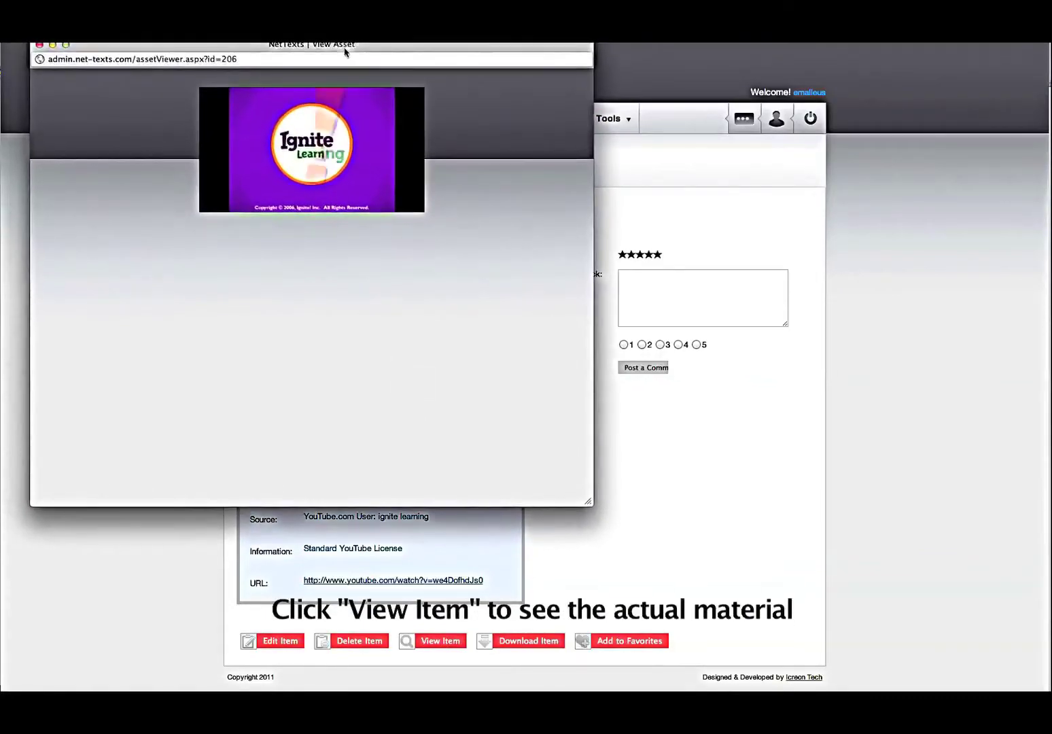
pyautogui.click(38, 45)
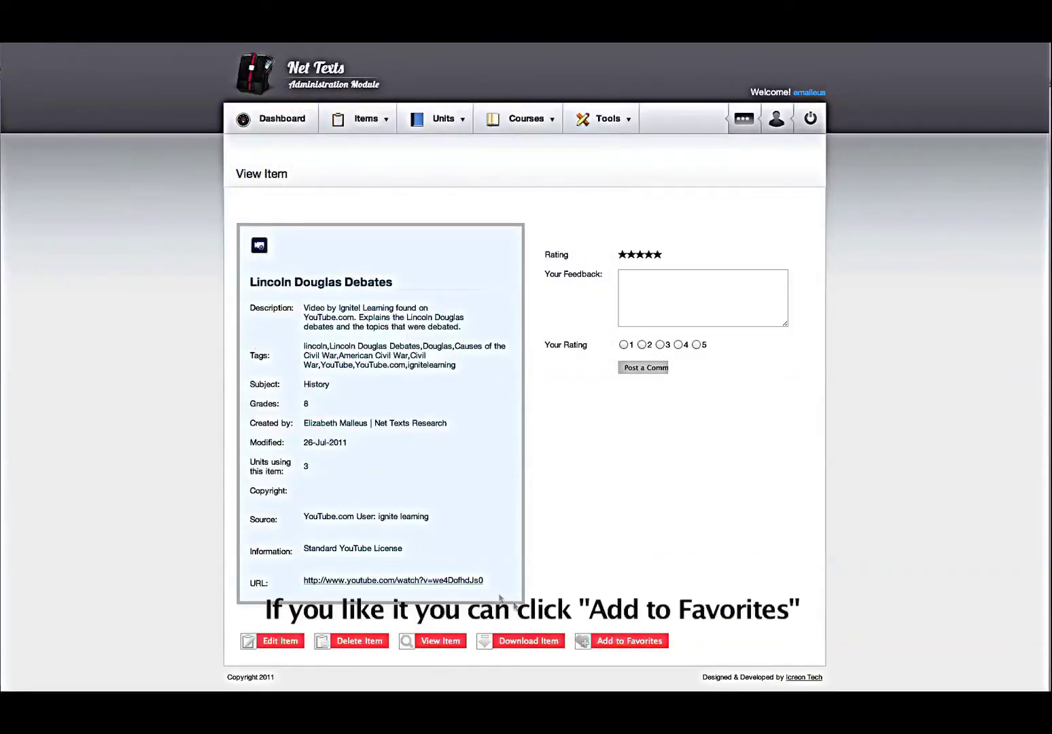
pyautogui.click(643, 645)
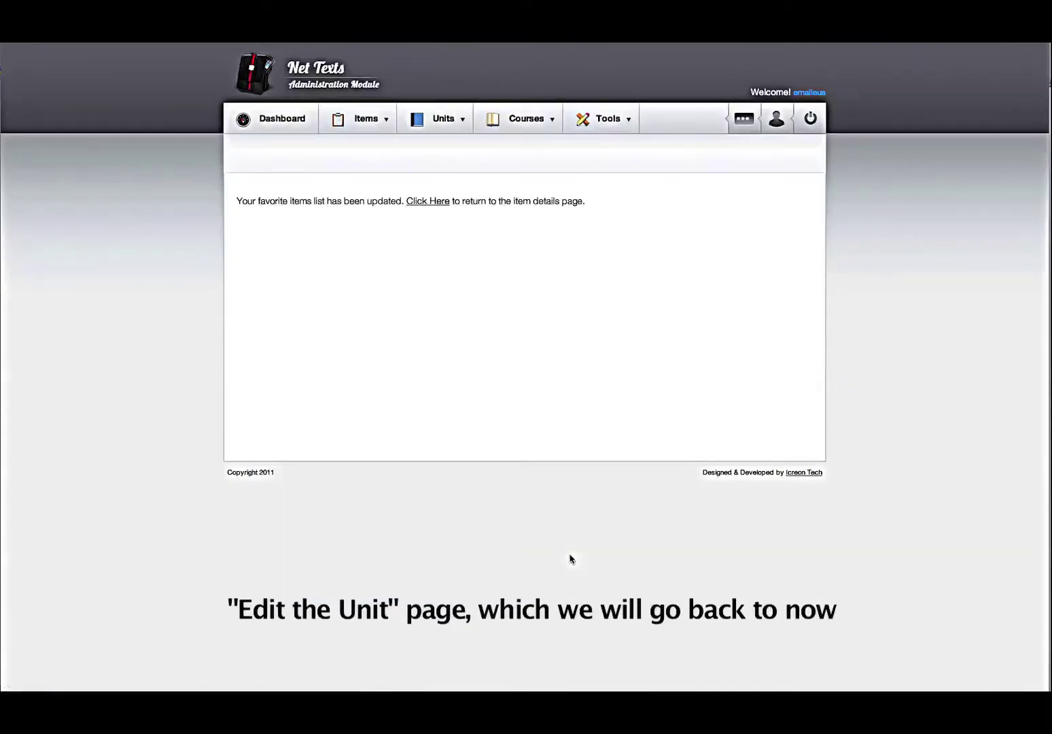
# Step: Edit the Civil War 8th Grade unit, list My Favorite Items, and preview Lincoln Douglas Debates
pyautogui.click(429, 149)
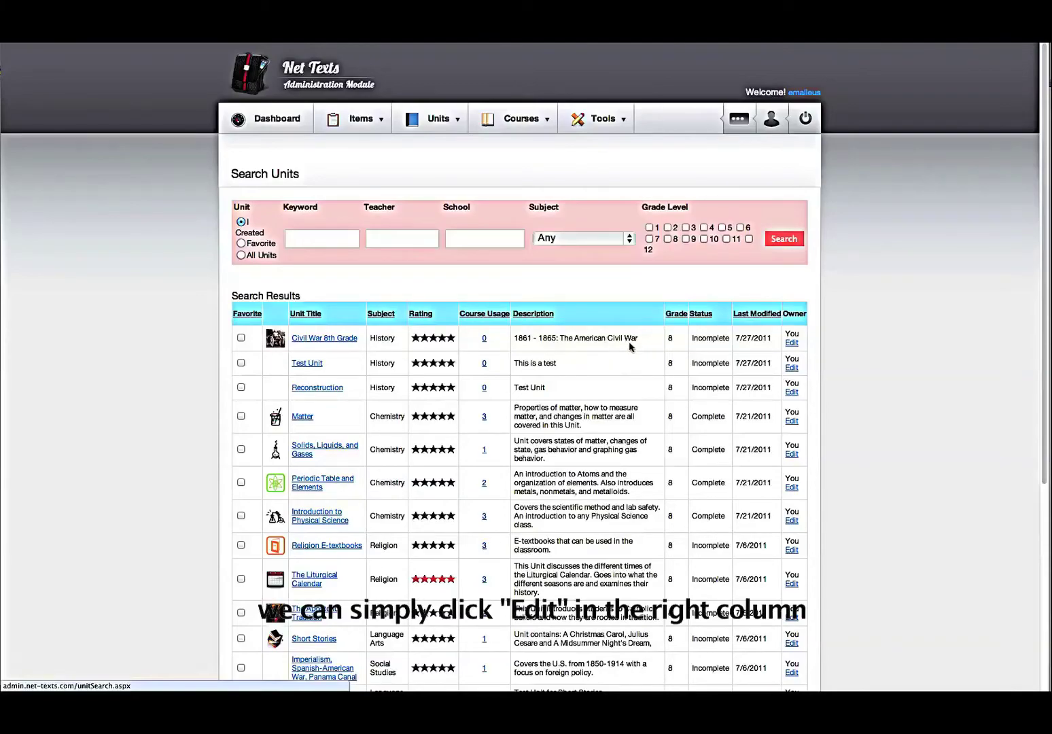
pyautogui.click(793, 343)
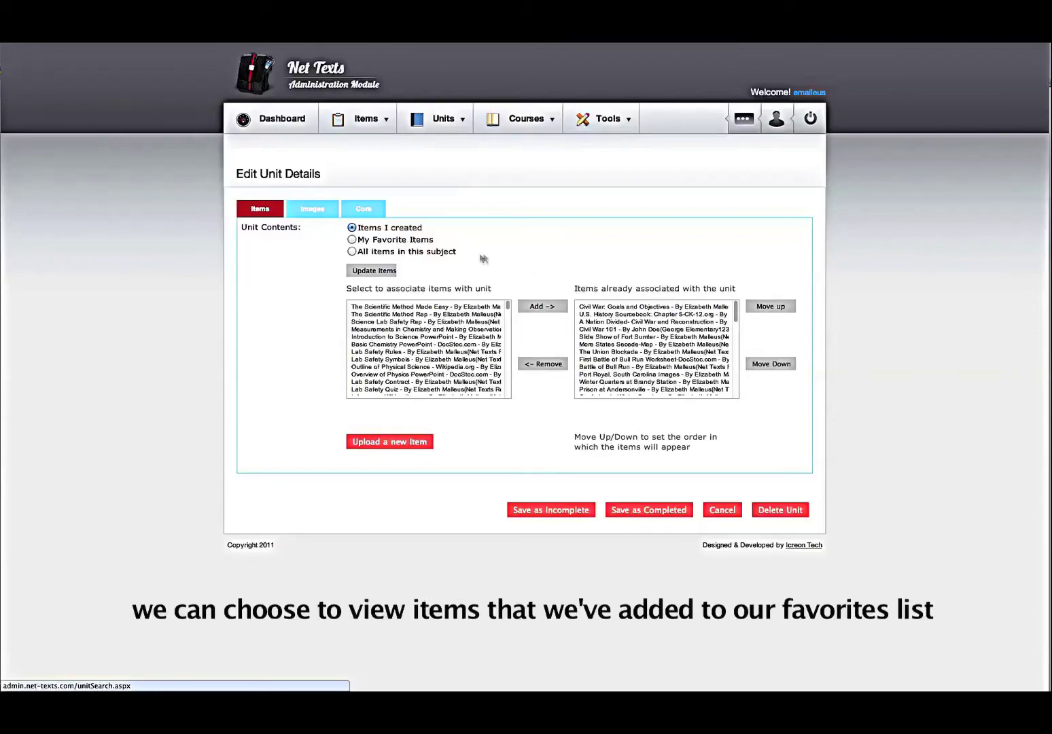
pyautogui.click(352, 240)
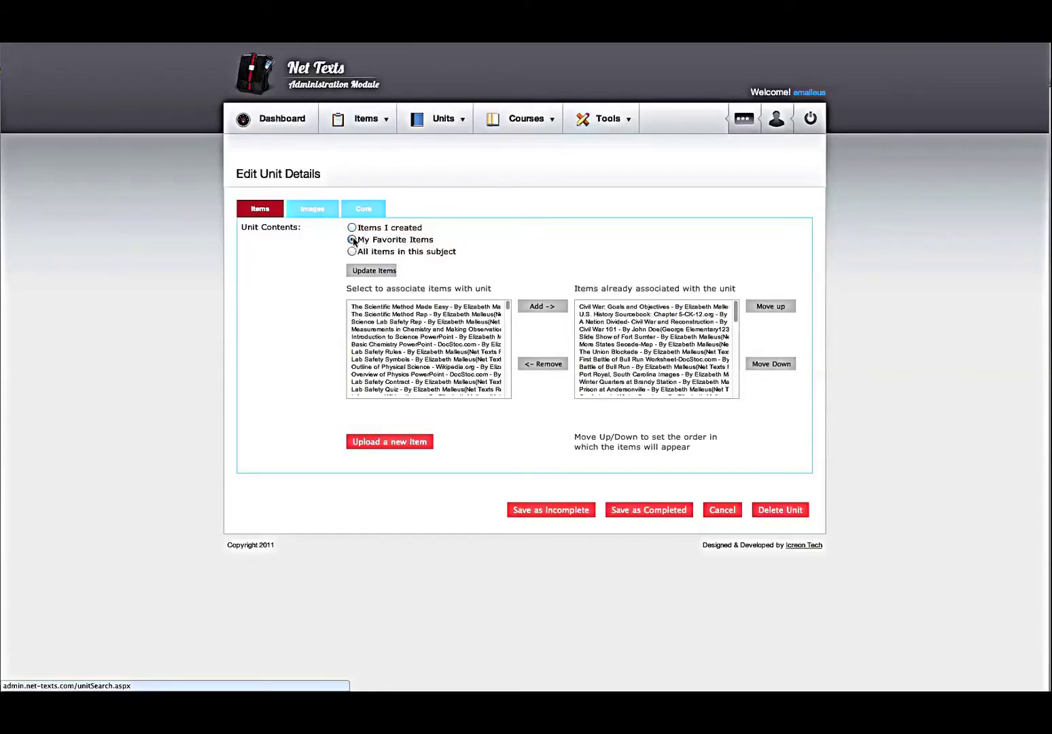
pyautogui.click(371, 272)
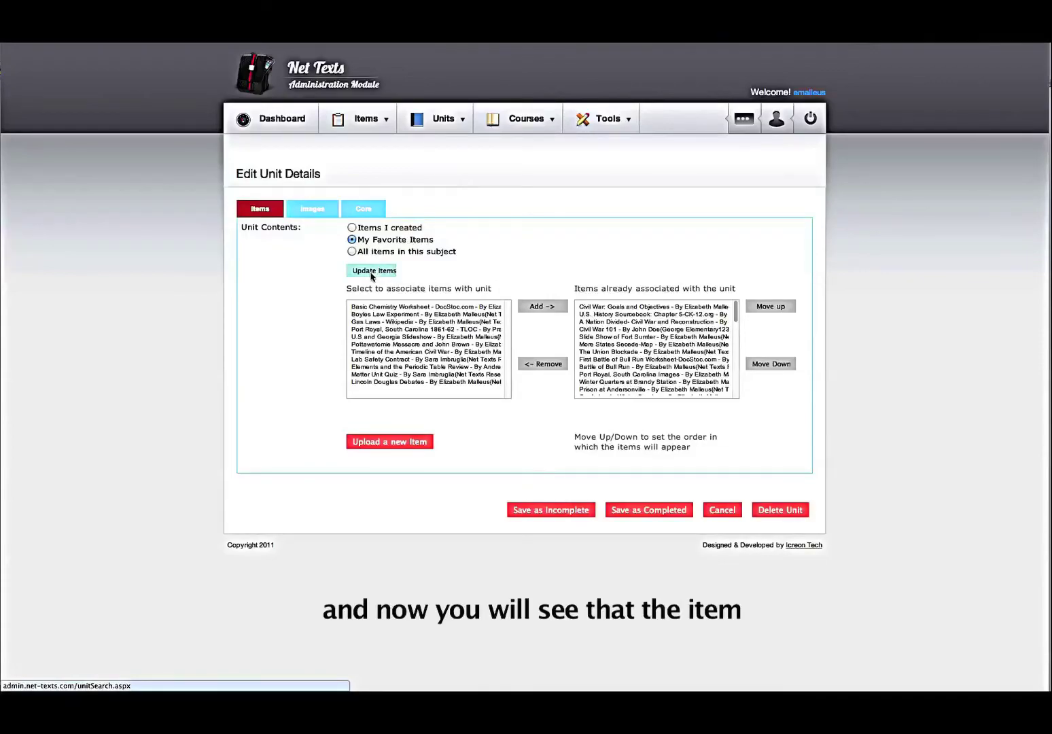
pyautogui.doubleClick(385, 383)
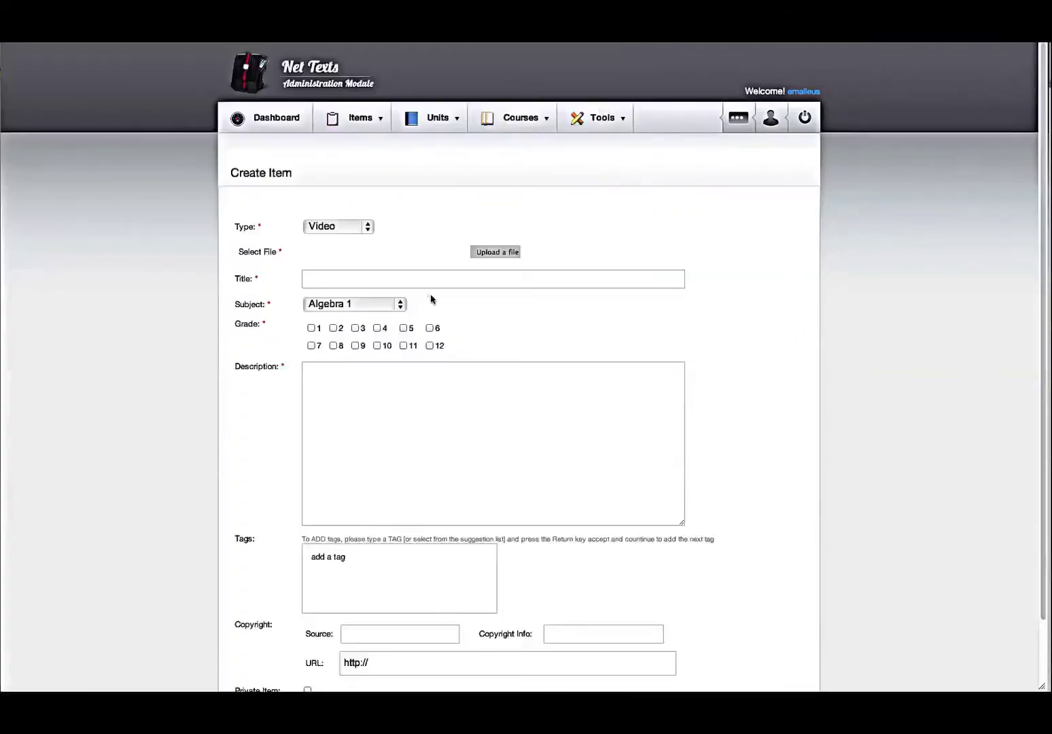
# Step: Make the new item a Document and attach Abraham_Lincoln_Biography.pdf
pyautogui.click(366, 227)
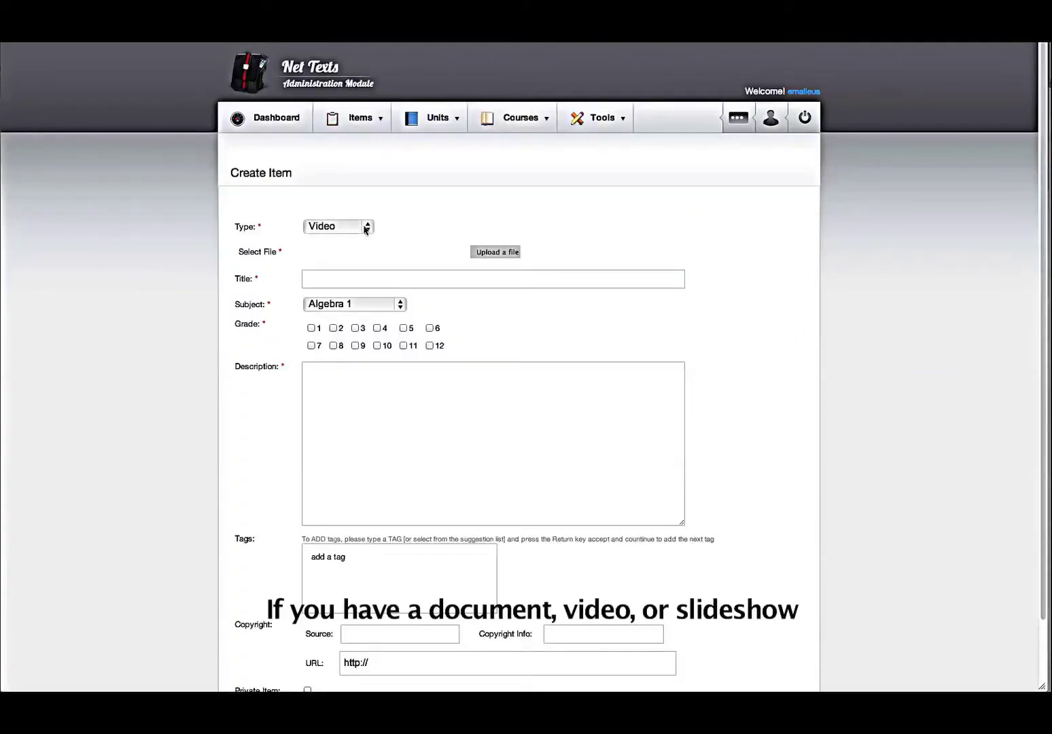
pyautogui.click(366, 228)
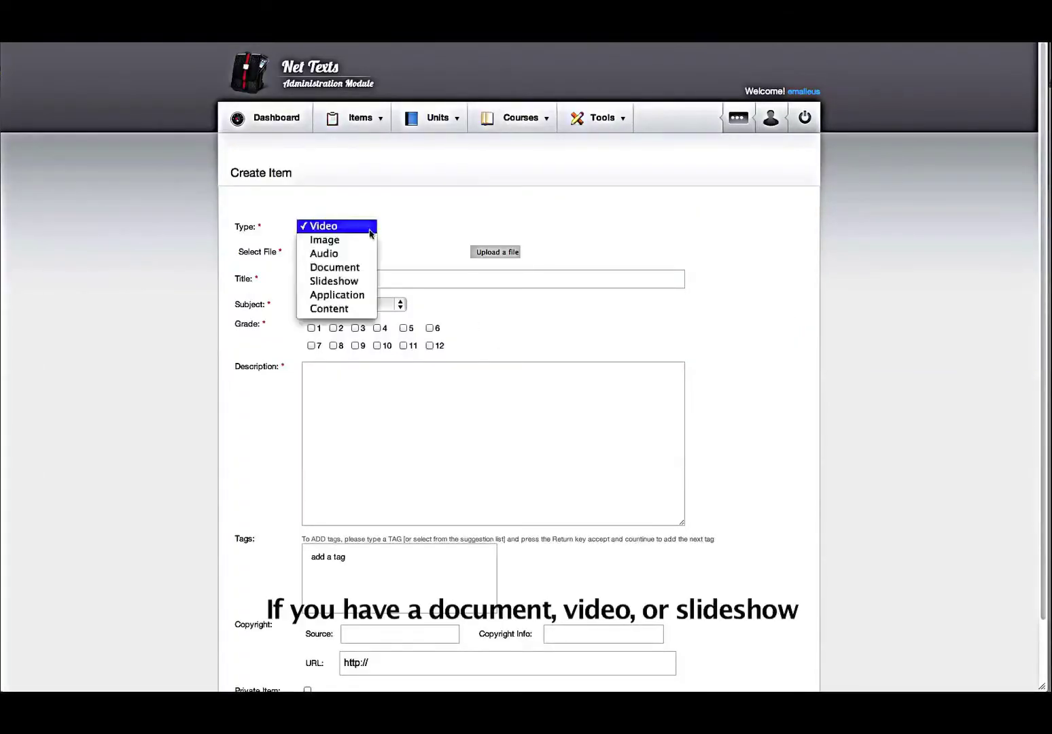
pyautogui.click(359, 269)
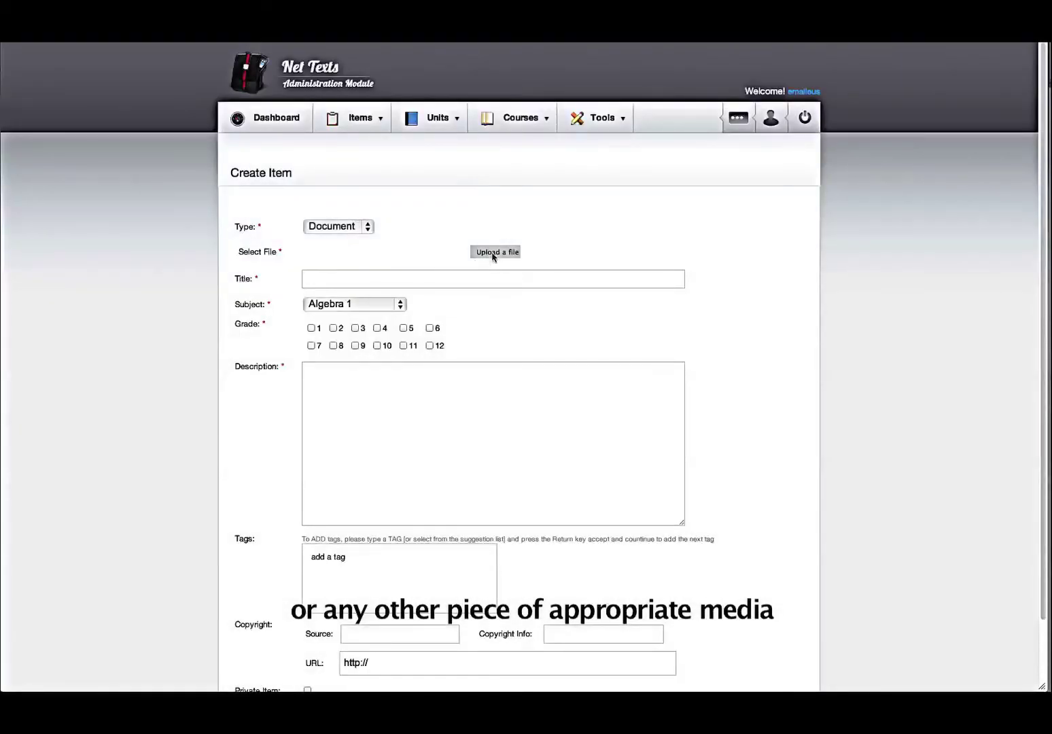
pyautogui.click(496, 252)
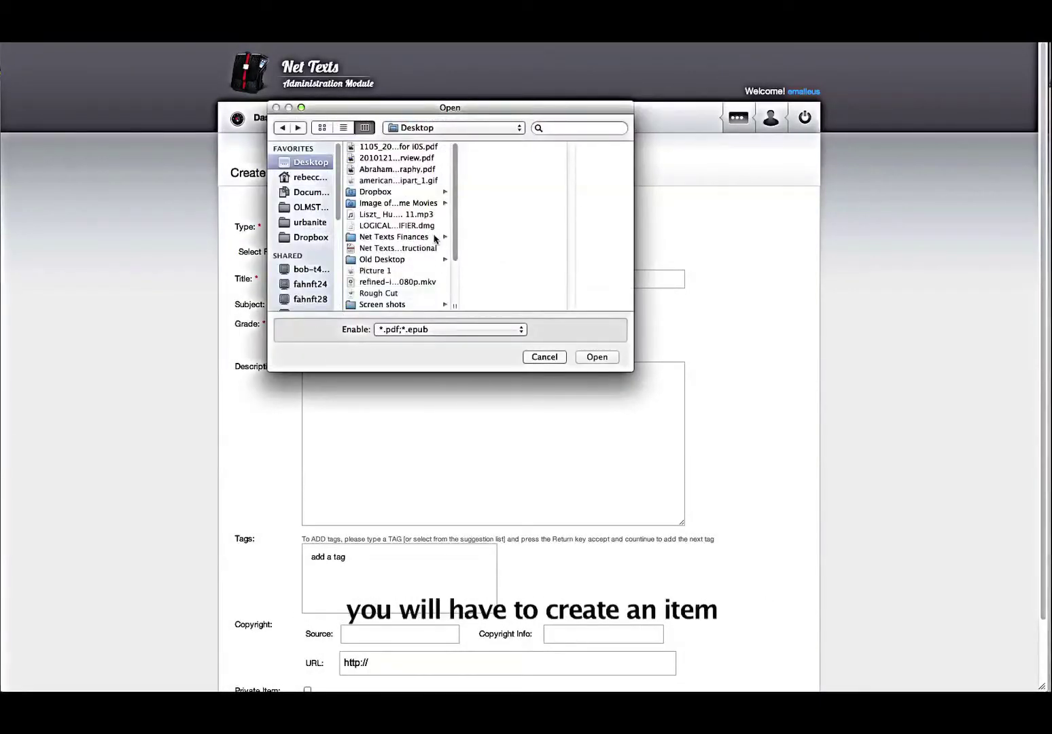
pyautogui.click(411, 170)
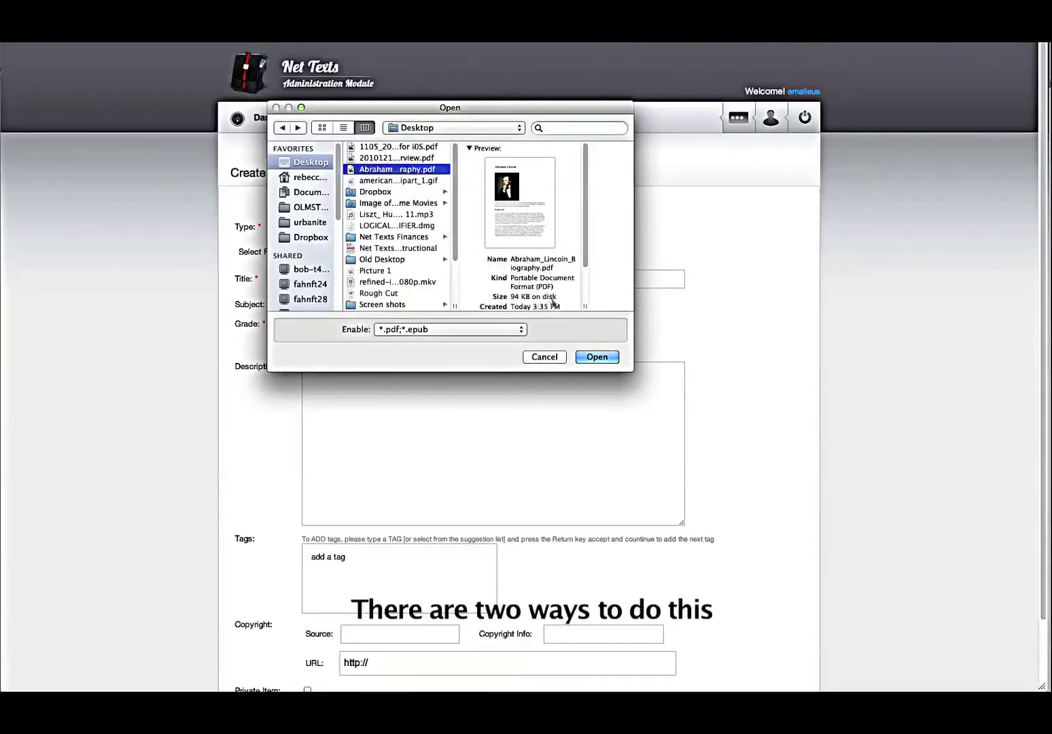
pyautogui.click(596, 357)
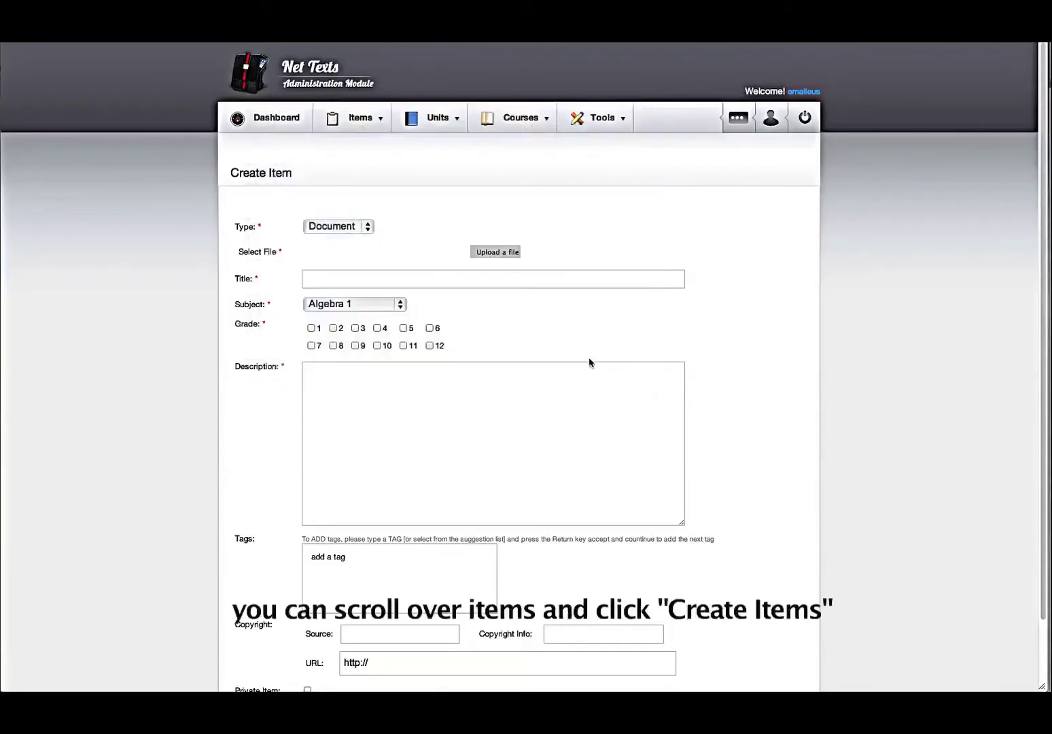
# Step: Title it 'Abraham Lincoln Biography', subject History, grade 8, with a biography description of Lincoln's life
pyautogui.click(475, 285)
pyautogui.write('A')
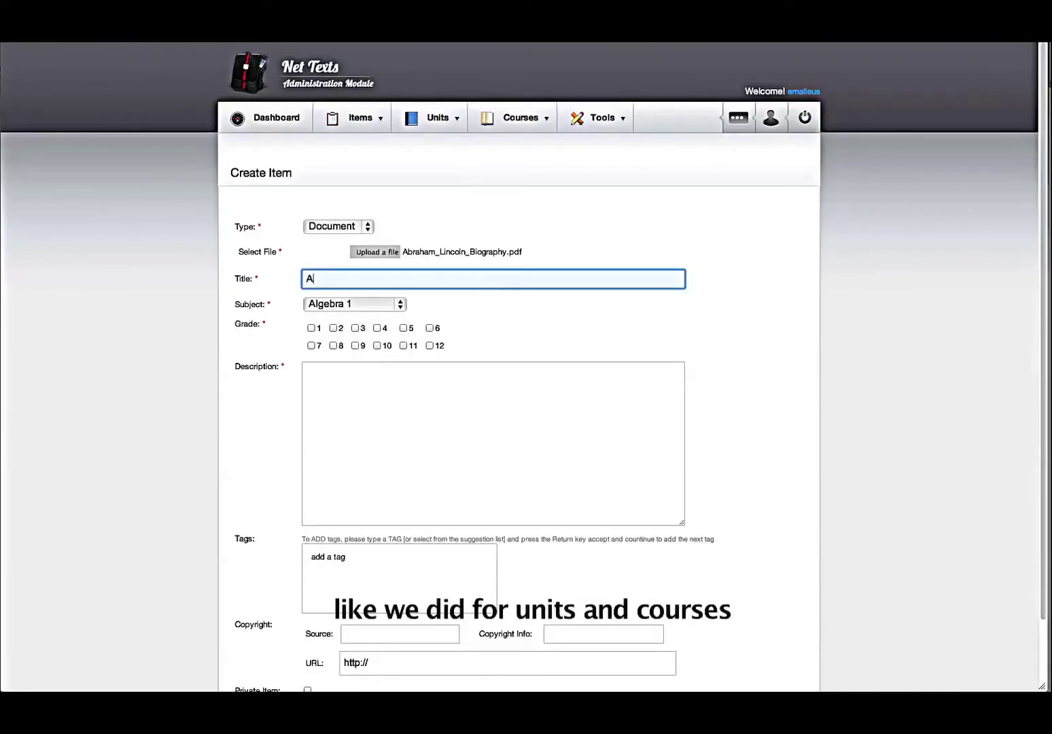
pyautogui.write('braham Lincoln Biogra')
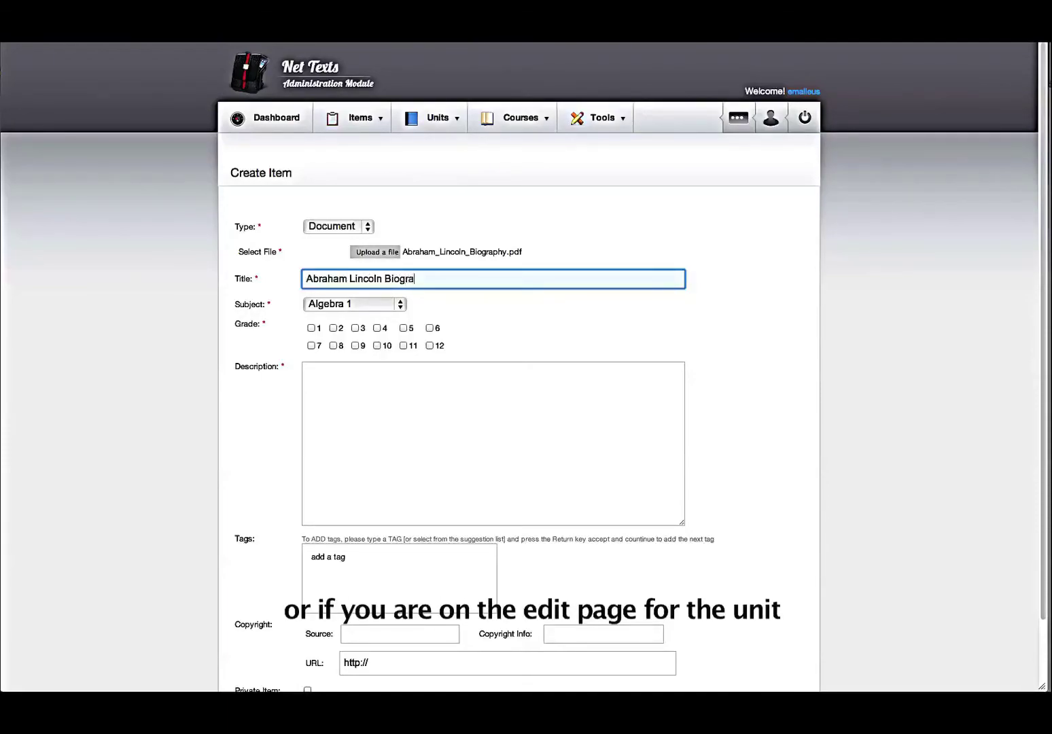
pyautogui.write('phy')
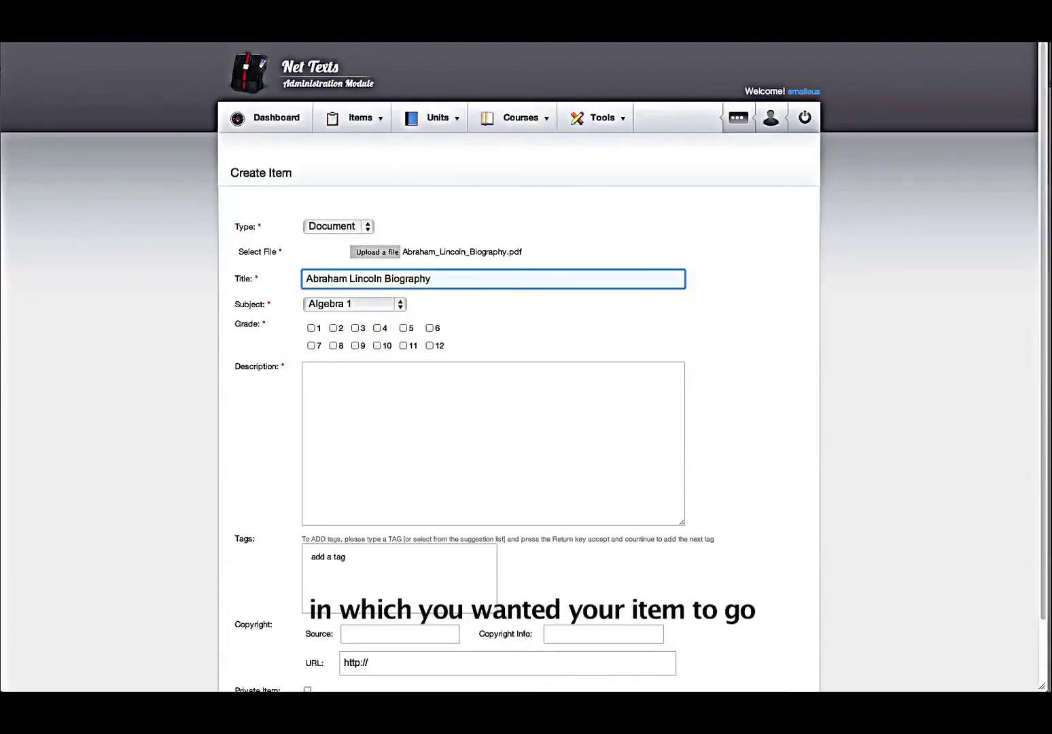
pyautogui.click(392, 303)
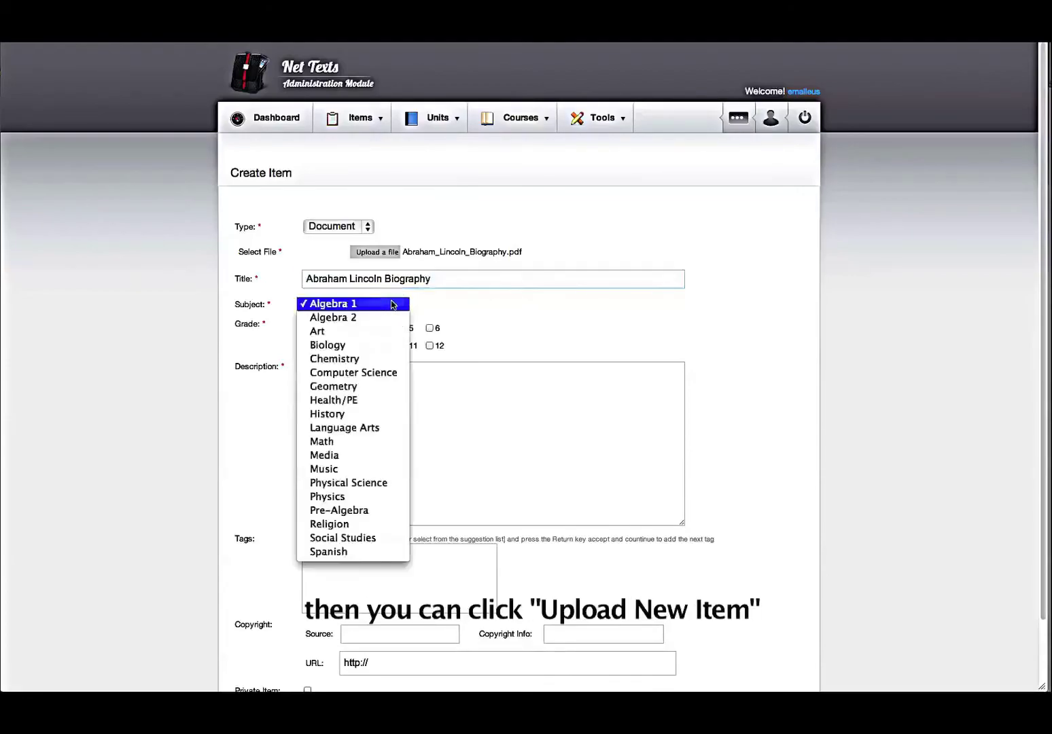
pyautogui.click(355, 417)
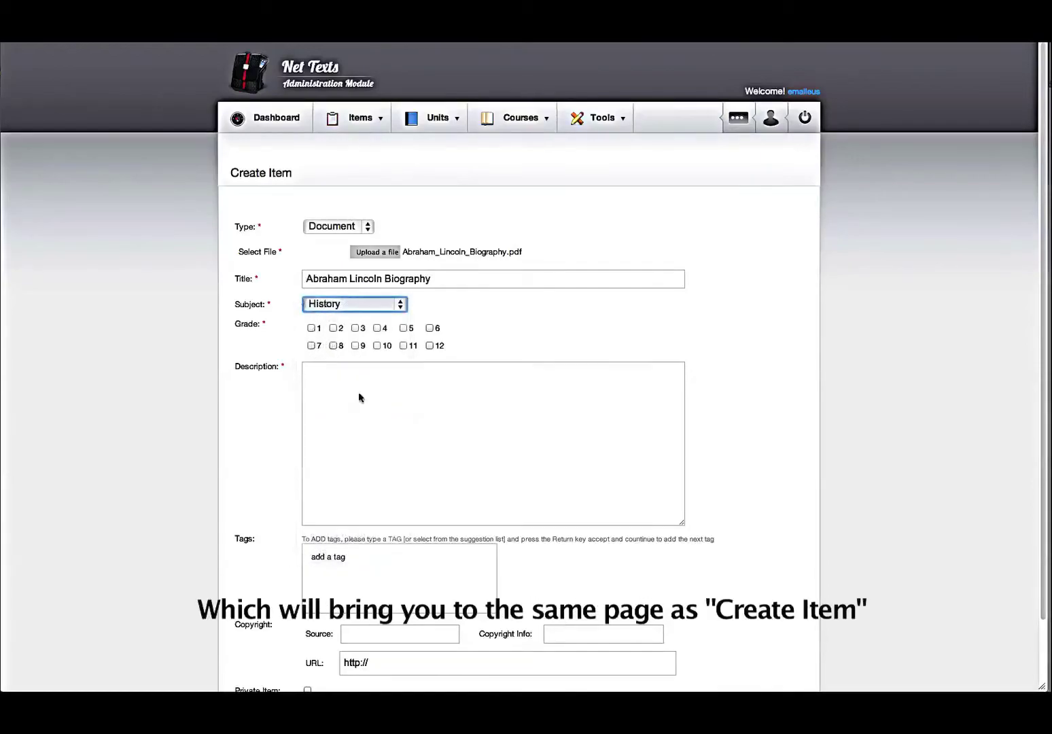
pyautogui.click(334, 346)
pyautogui.click(392, 422)
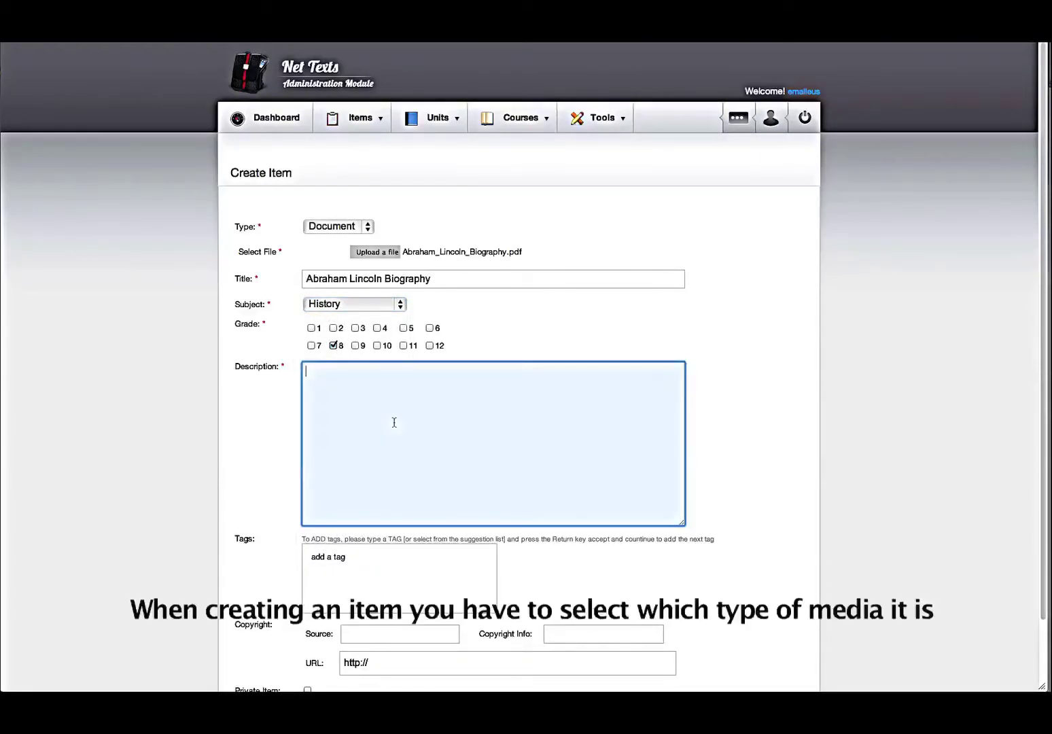
pyautogui.write('Biography on hte')
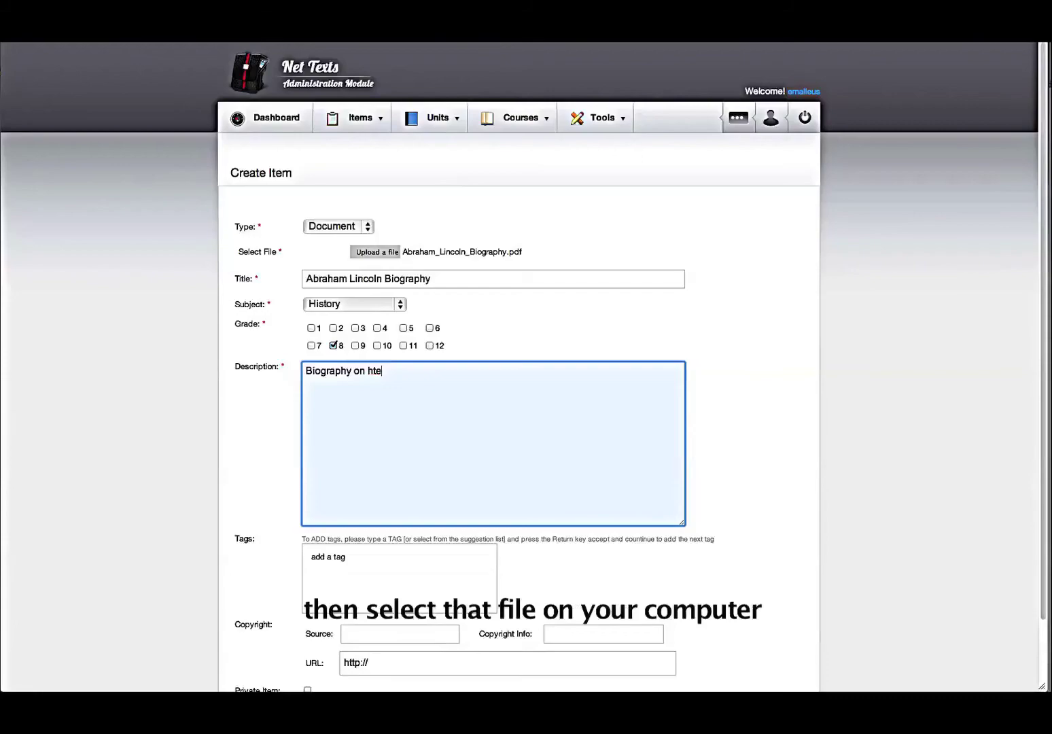
pyautogui.press('BackSpace')
pyautogui.press('BackSpace')
pyautogui.press('BackSpace')
pyautogui.write('the lif')
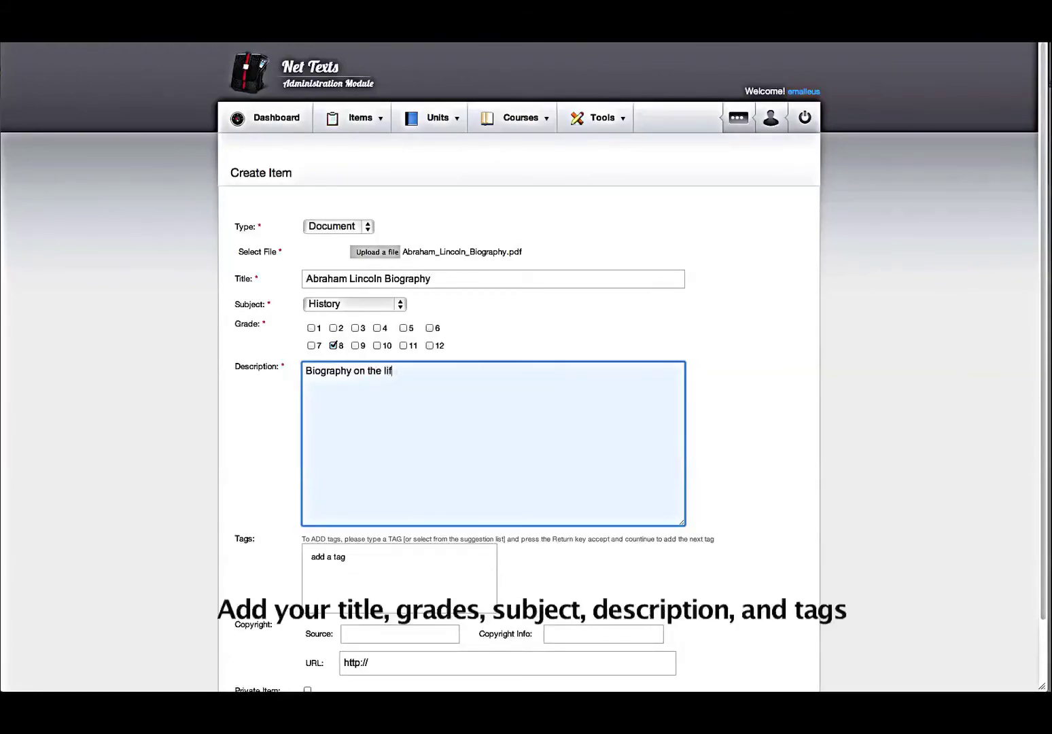
pyautogui.write('e of Abraham Lincoln.')
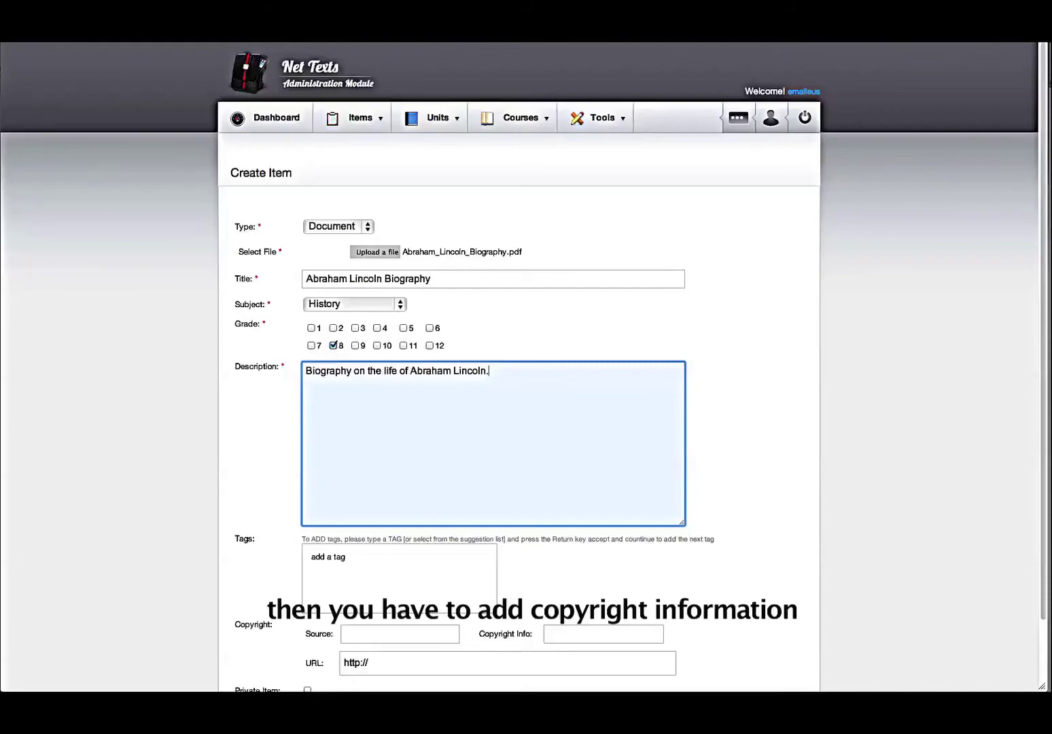
pyautogui.scroll(-3, 352, 505)
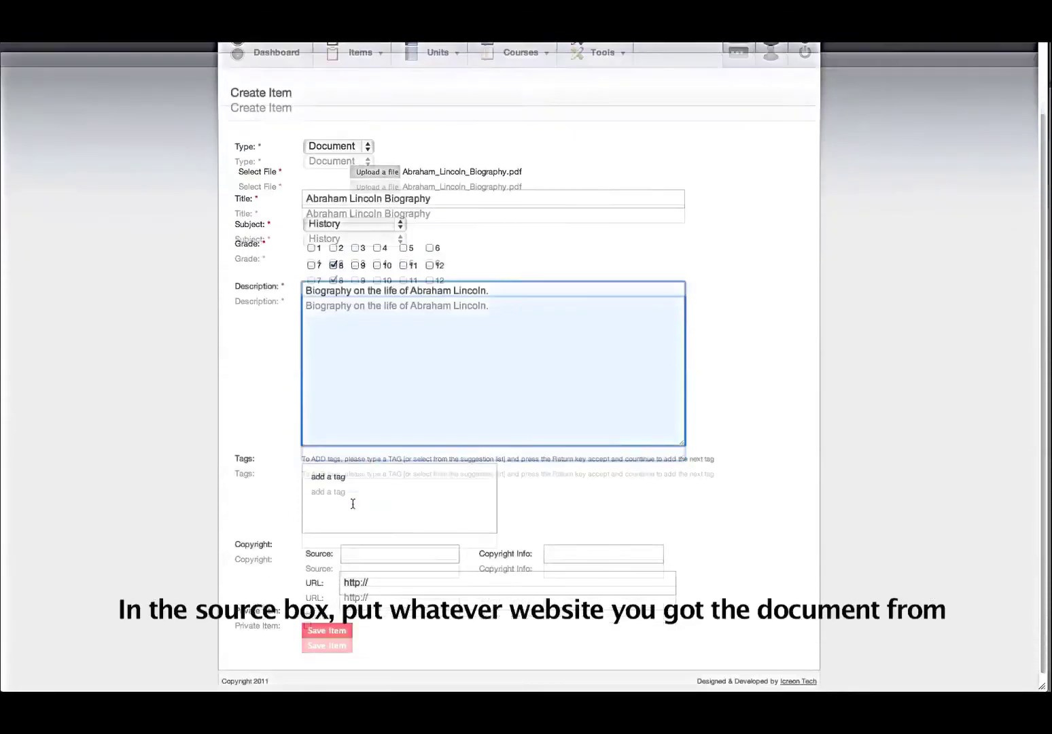
# Step: Tag the item 'presidents' and 'civil war'
pyautogui.click(351, 480)
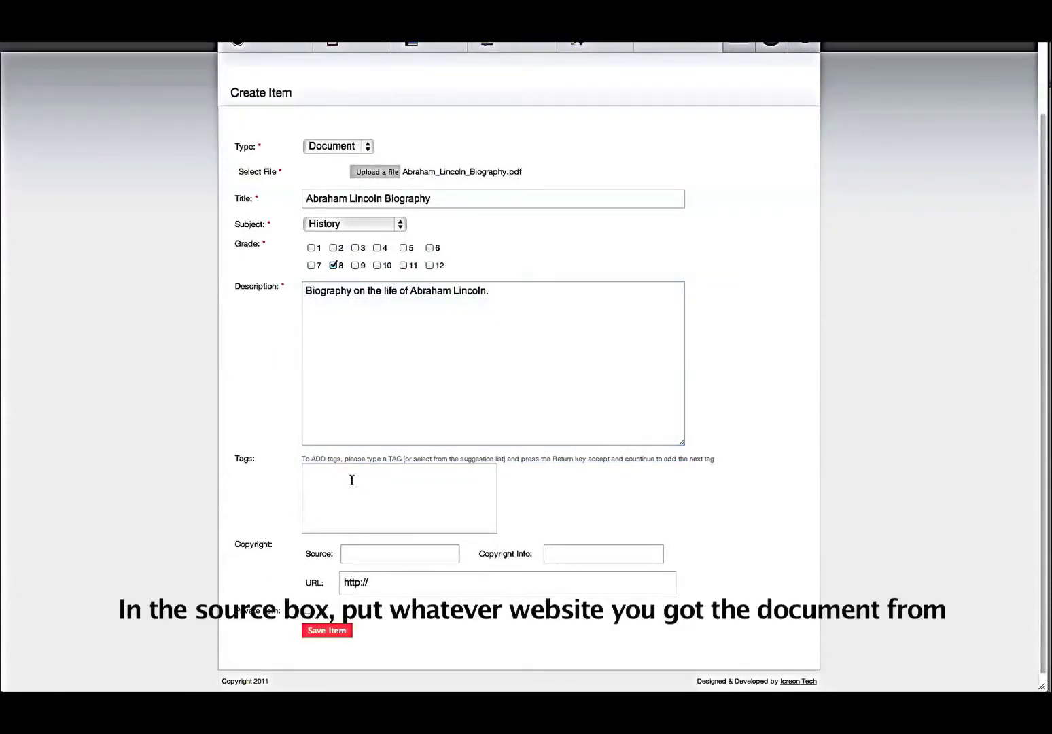
pyautogui.write('presiden')
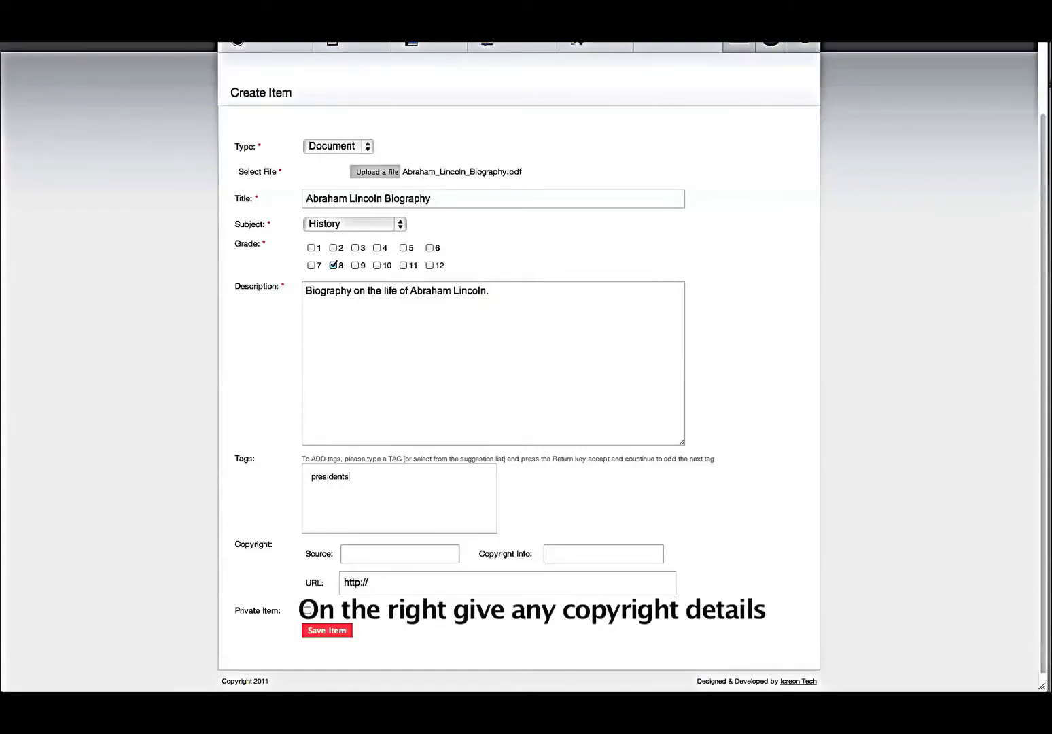
pyautogui.write('ts')
pyautogui.press('Return')
pyautogui.write('civil war')
pyautogui.press('Return')
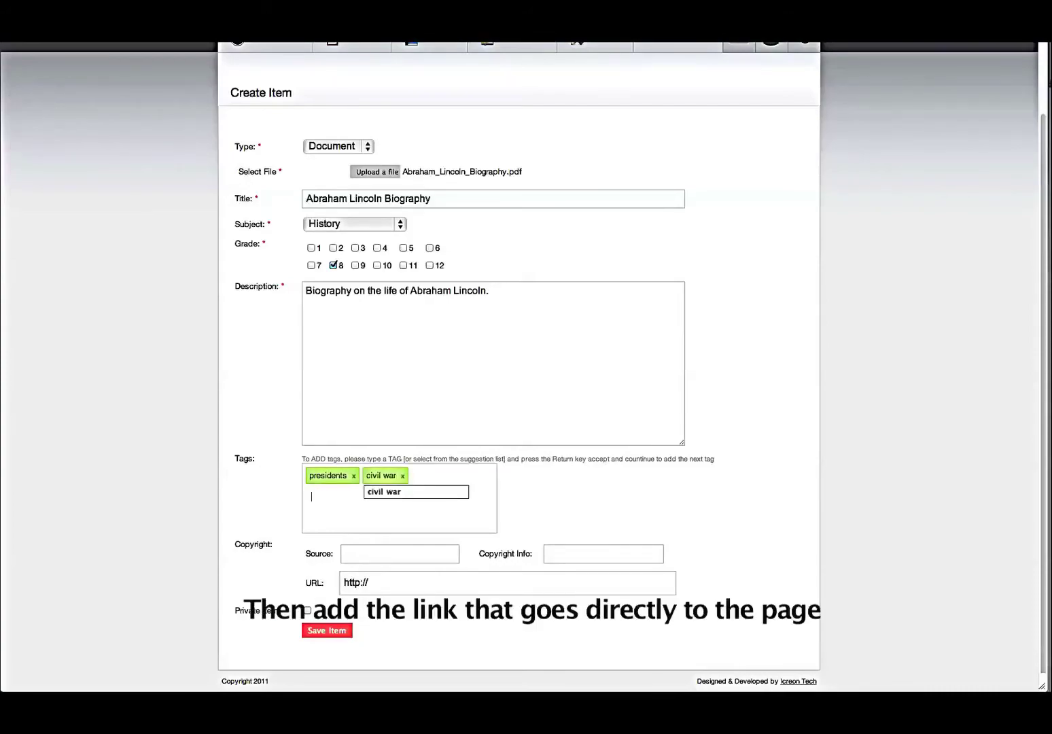
# Step: Credit source Wikipedia.org under Creative Commons SA 3.0, paste the Wikipedia URL, and save the item
pyautogui.click(400, 554)
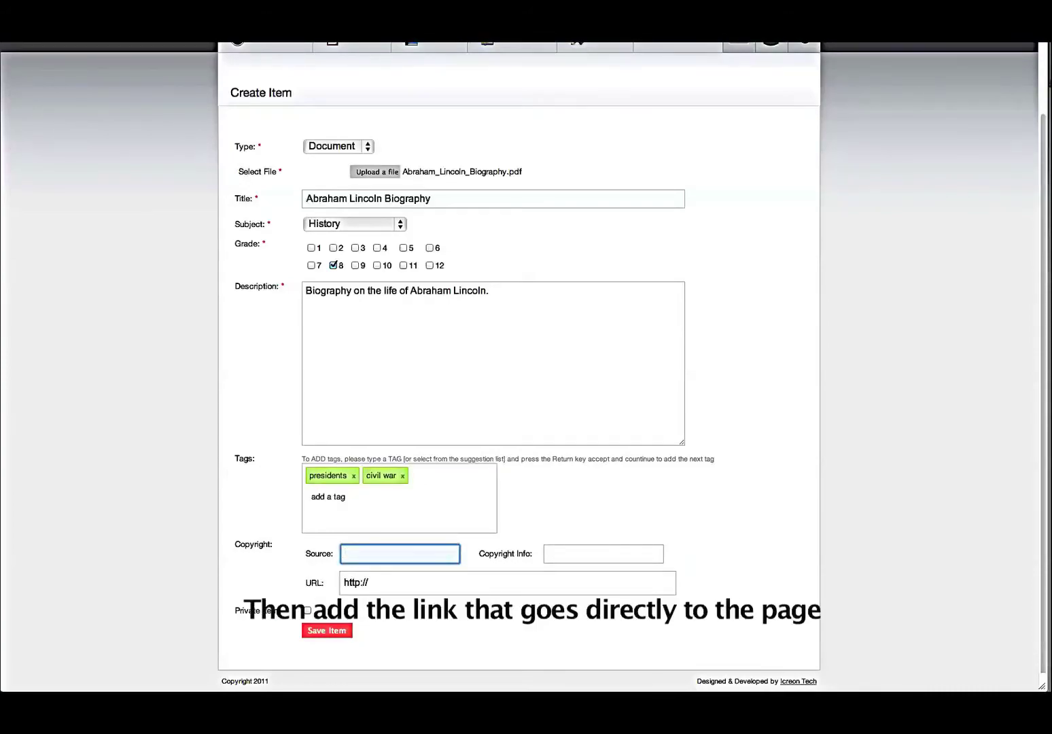
pyautogui.write('Wikiped')
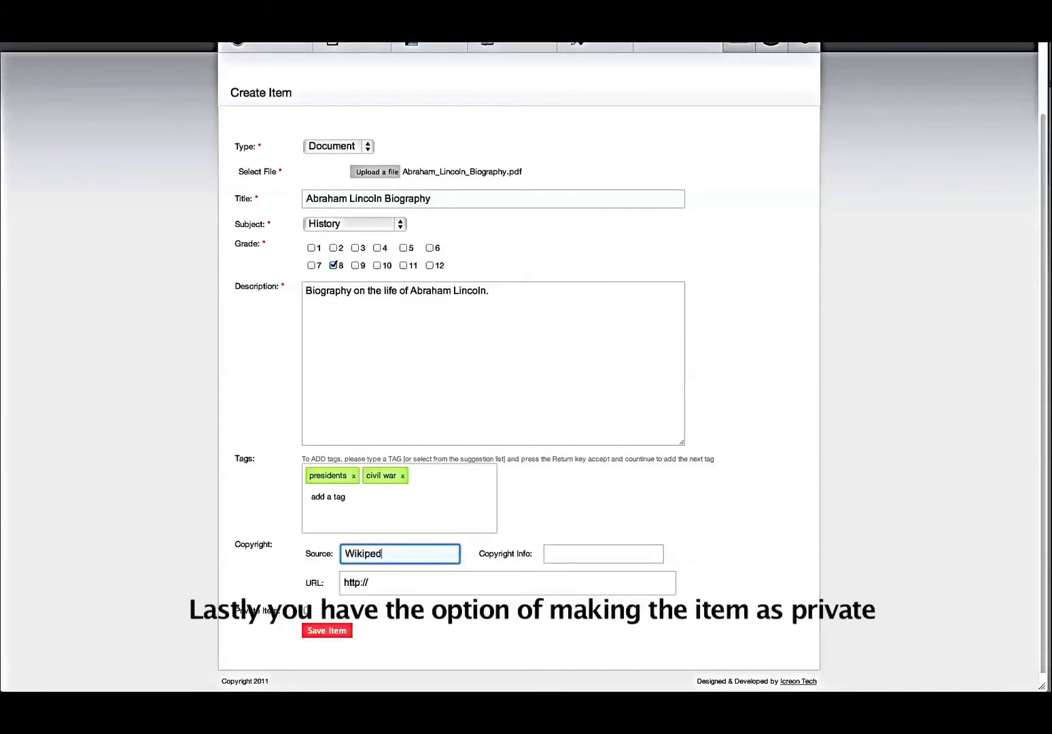
pyautogui.write('ia.org')
pyautogui.click(603, 553)
pyautogui.write('Creative Commons')
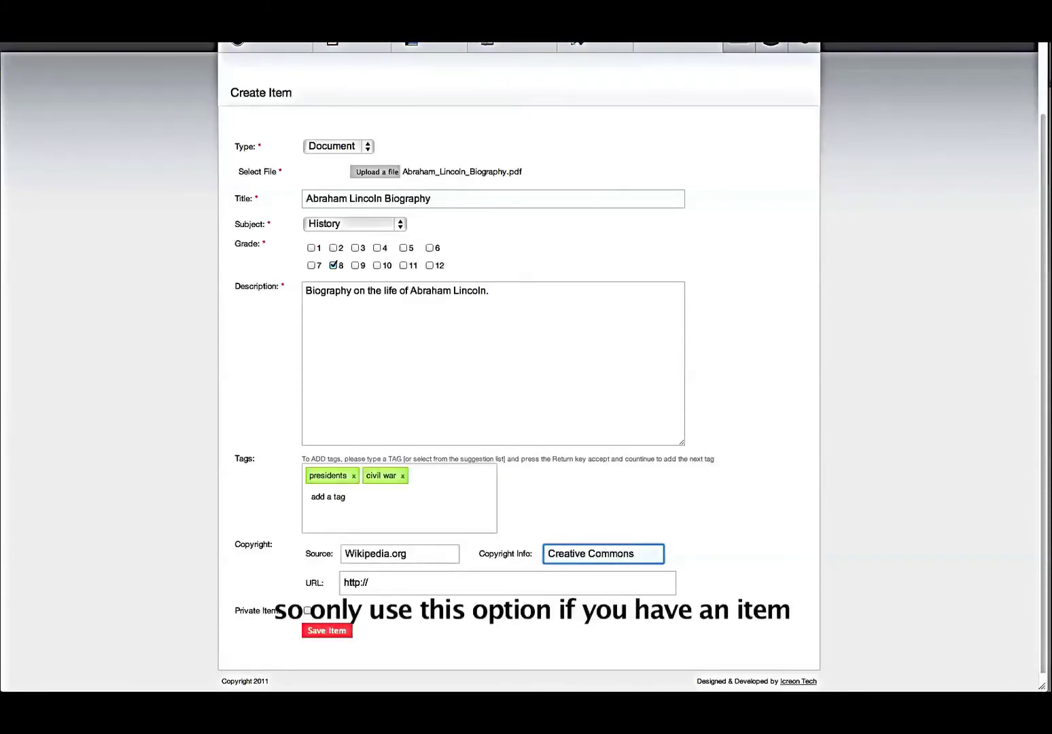
pyautogui.write(' SA 3.0')
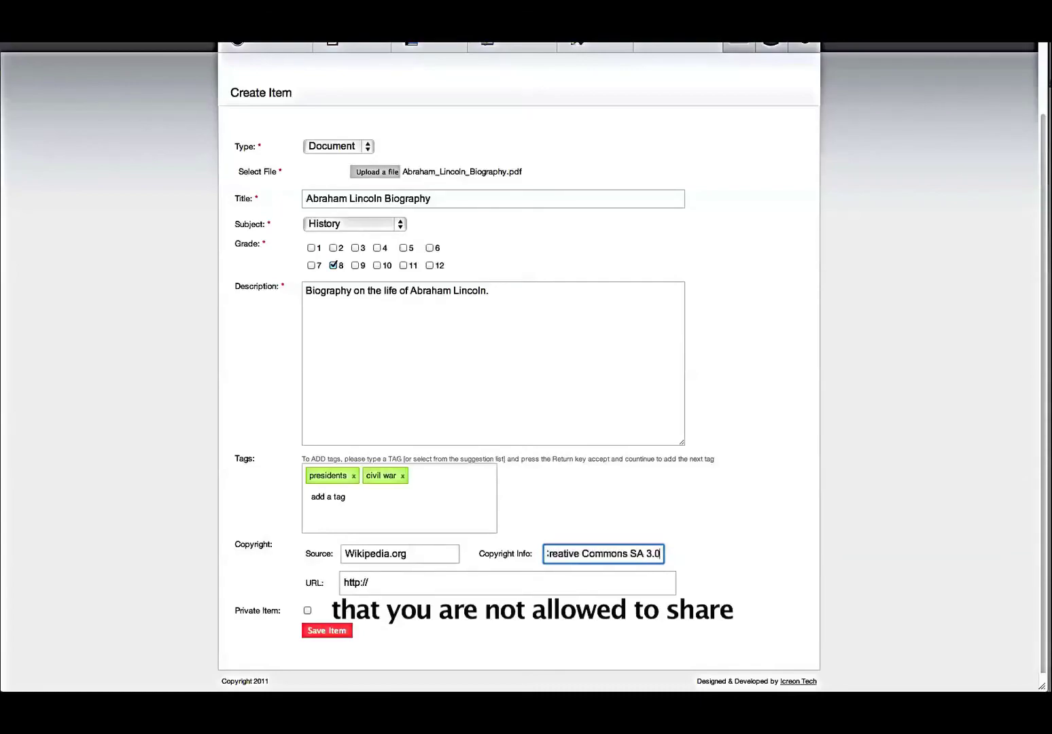
pyautogui.press('Tab')
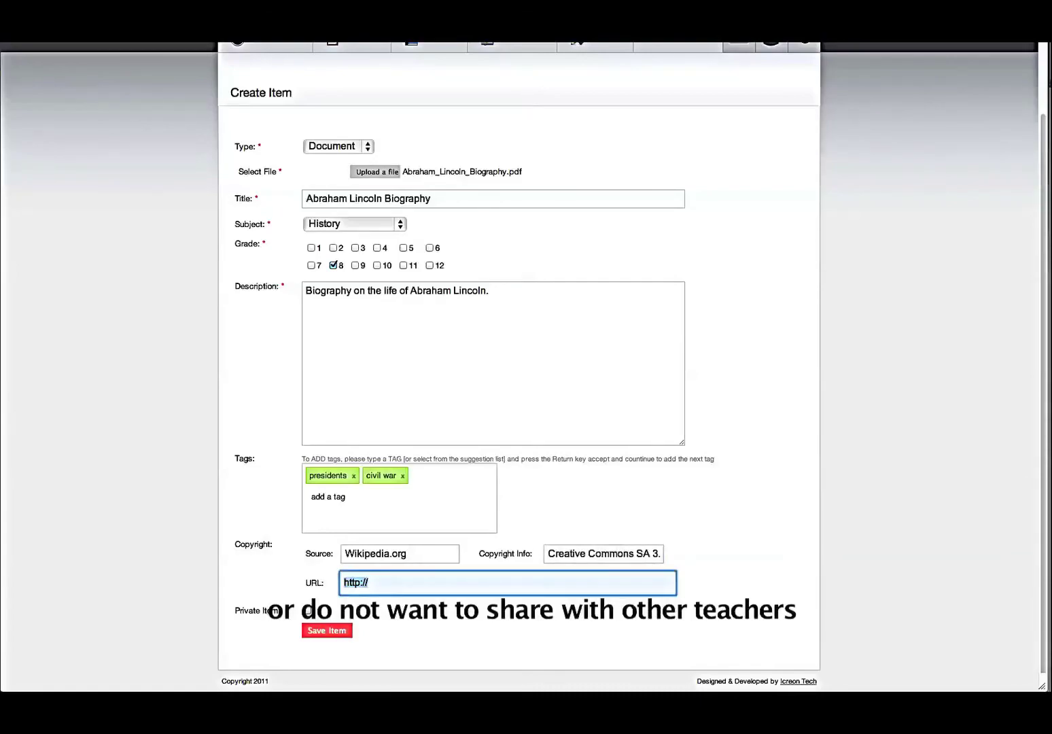
pyautogui.write('http://en.wikipedia.org/wiki/Abraham_Lincoln')
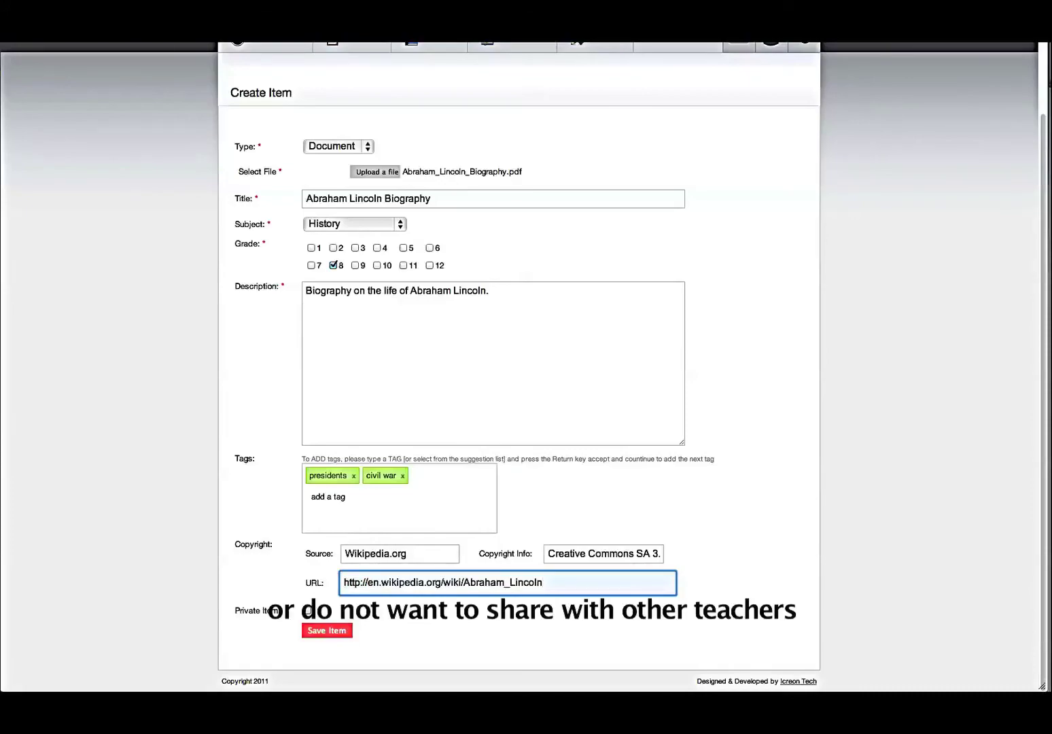
pyautogui.click(326, 631)
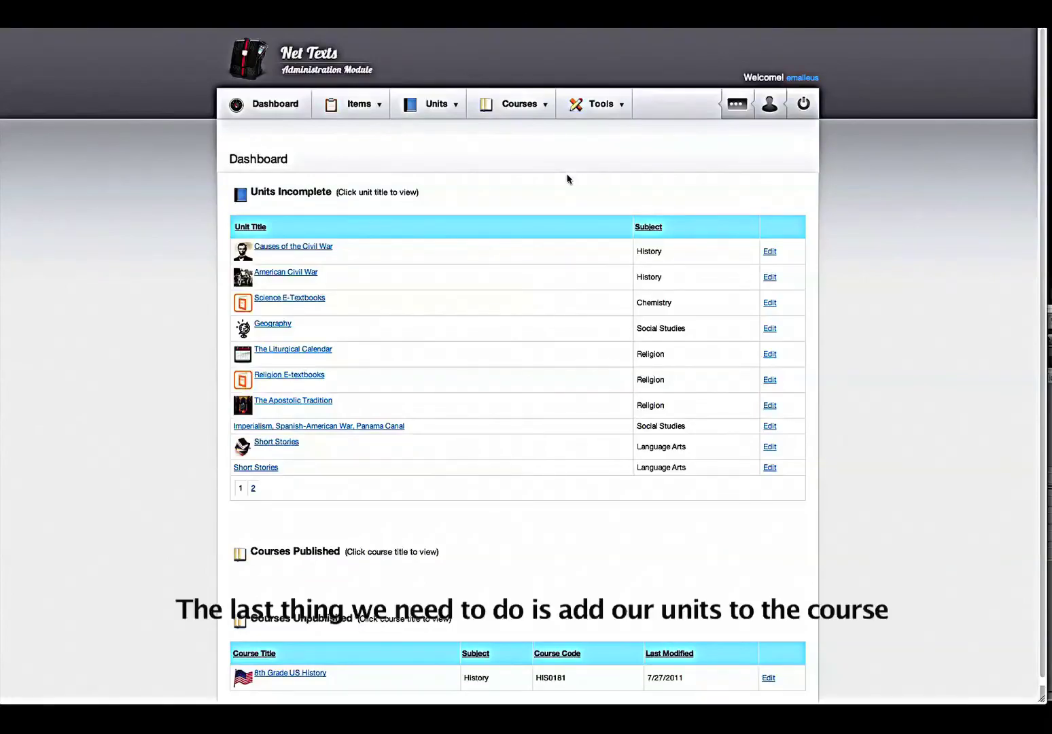
# Step: Find the 8th Grade US History course through Courses > Search Courses and open it for editing
pyautogui.moveTo(545, 115)
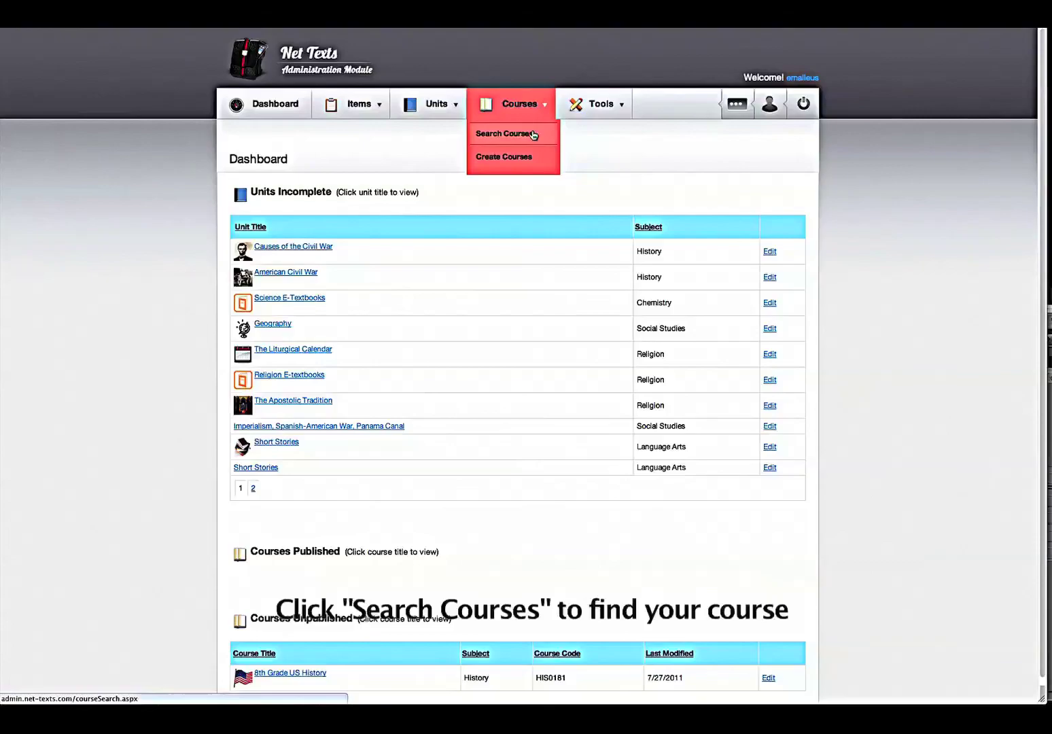
pyautogui.click(534, 134)
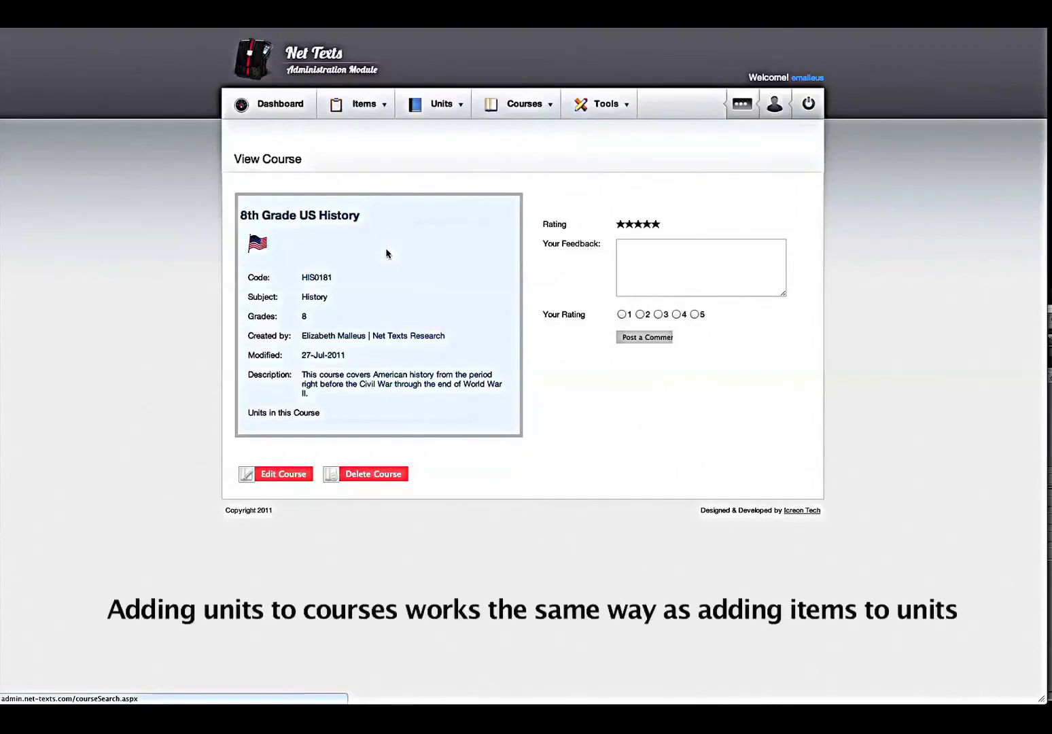
pyautogui.click(296, 479)
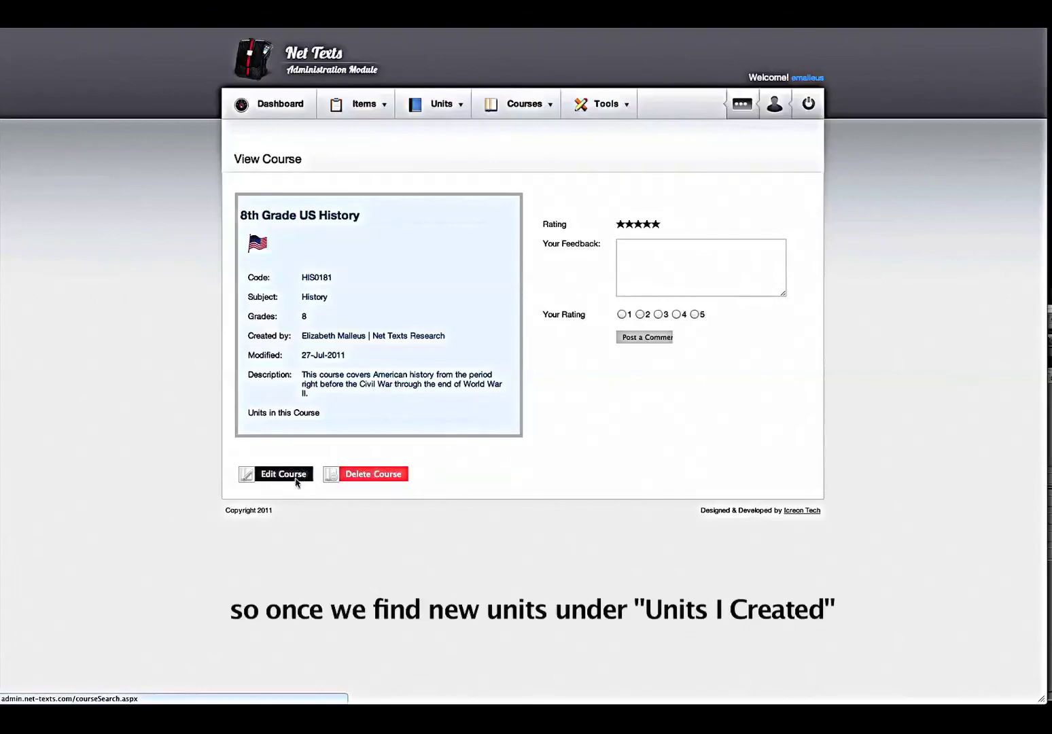